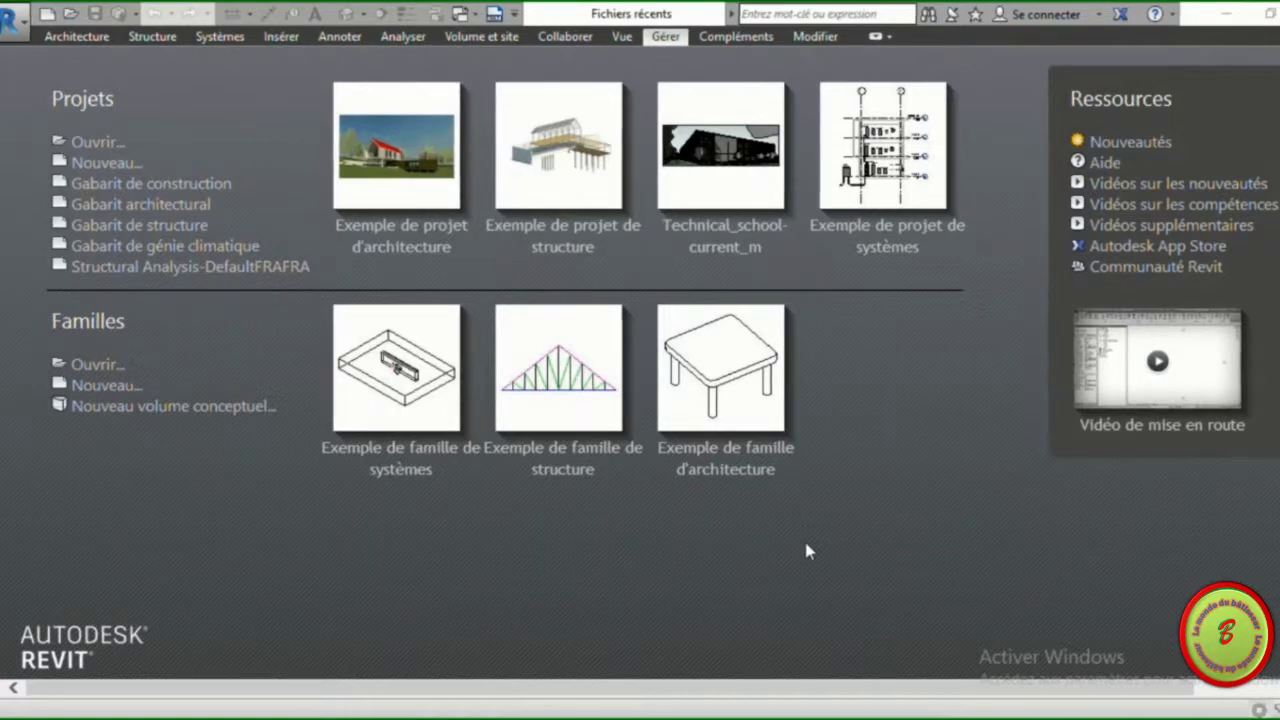
Create a new project from the Gabarit de construction template.
left_click(100, 162)
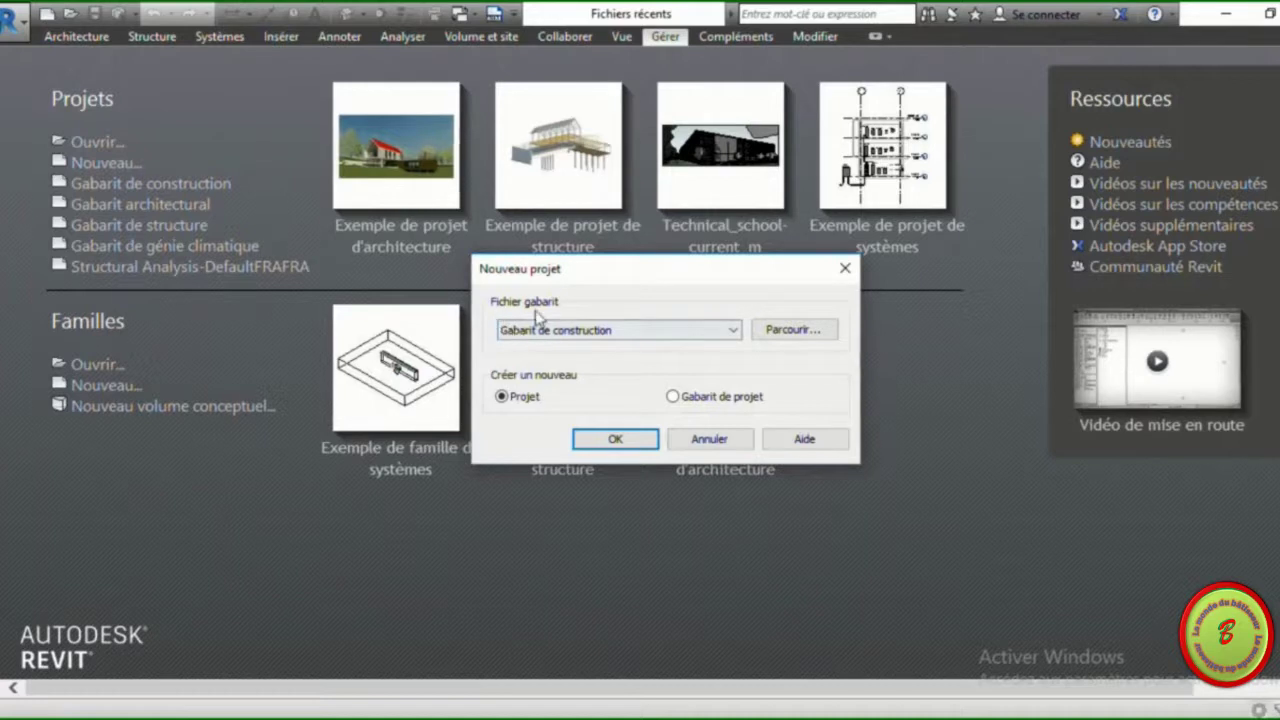
left_click(678, 328)
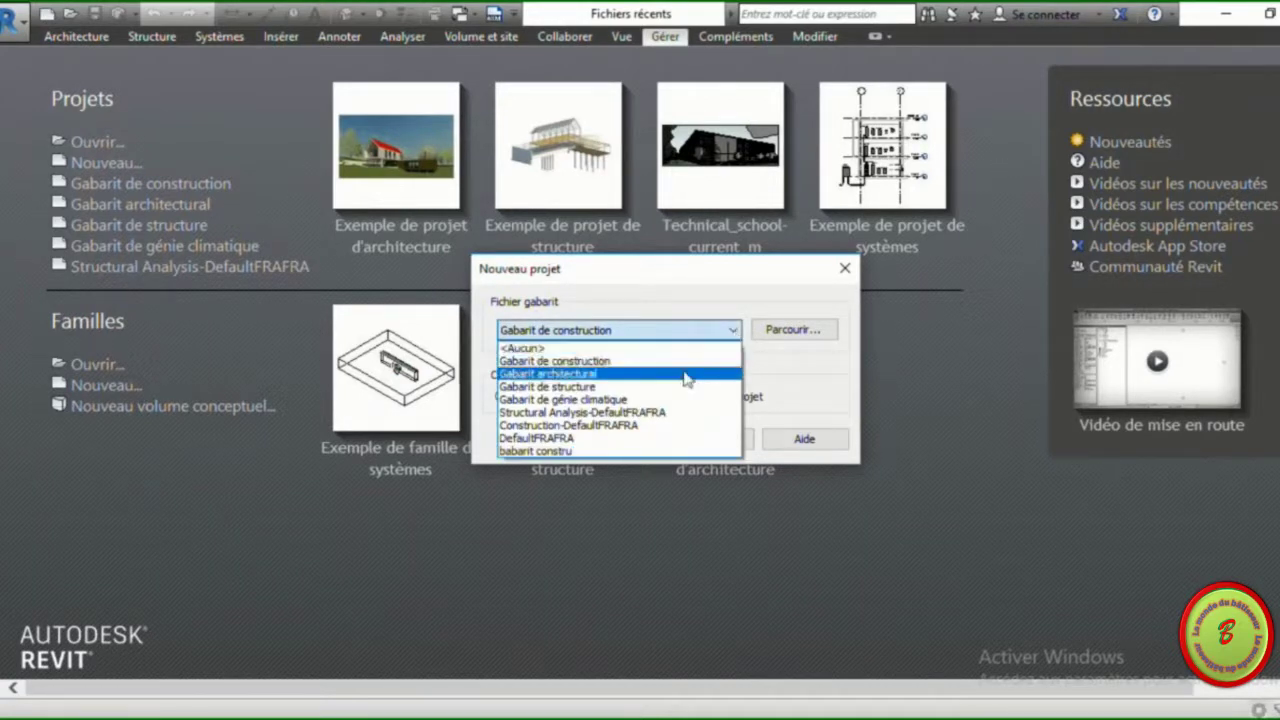
left_click(655, 361)
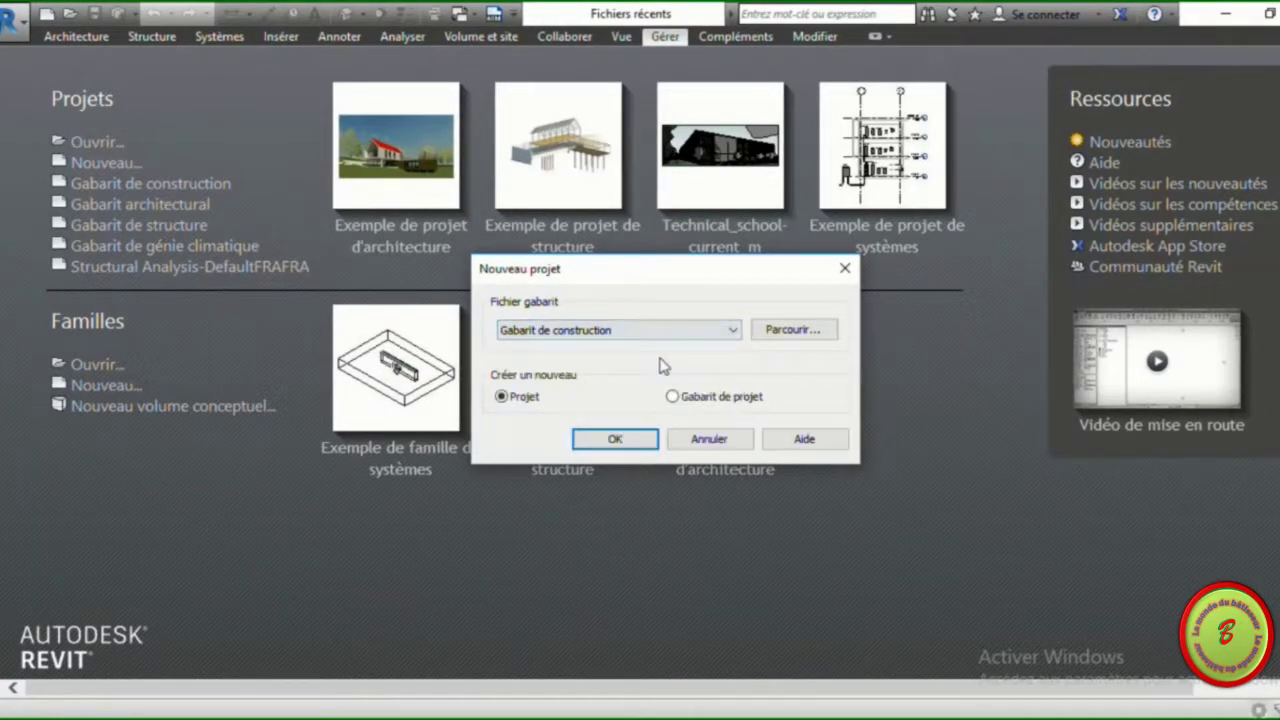
left_click(615, 440)
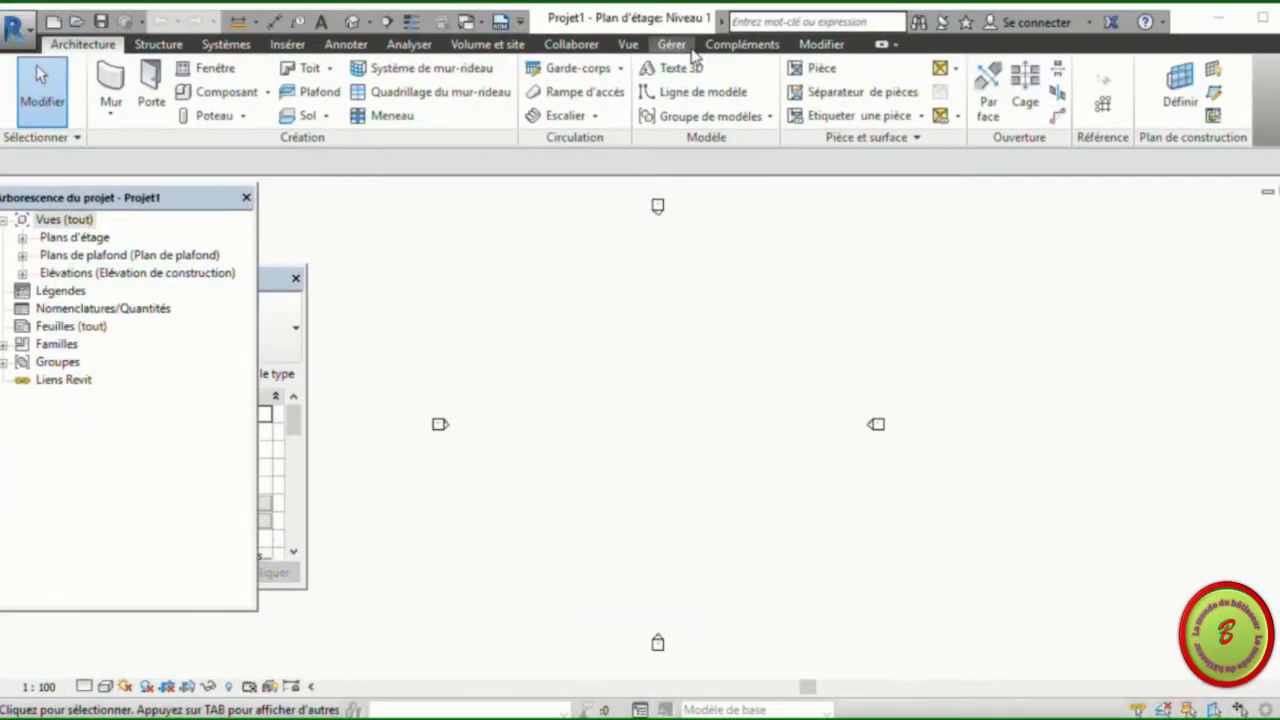
left_click(683, 48)
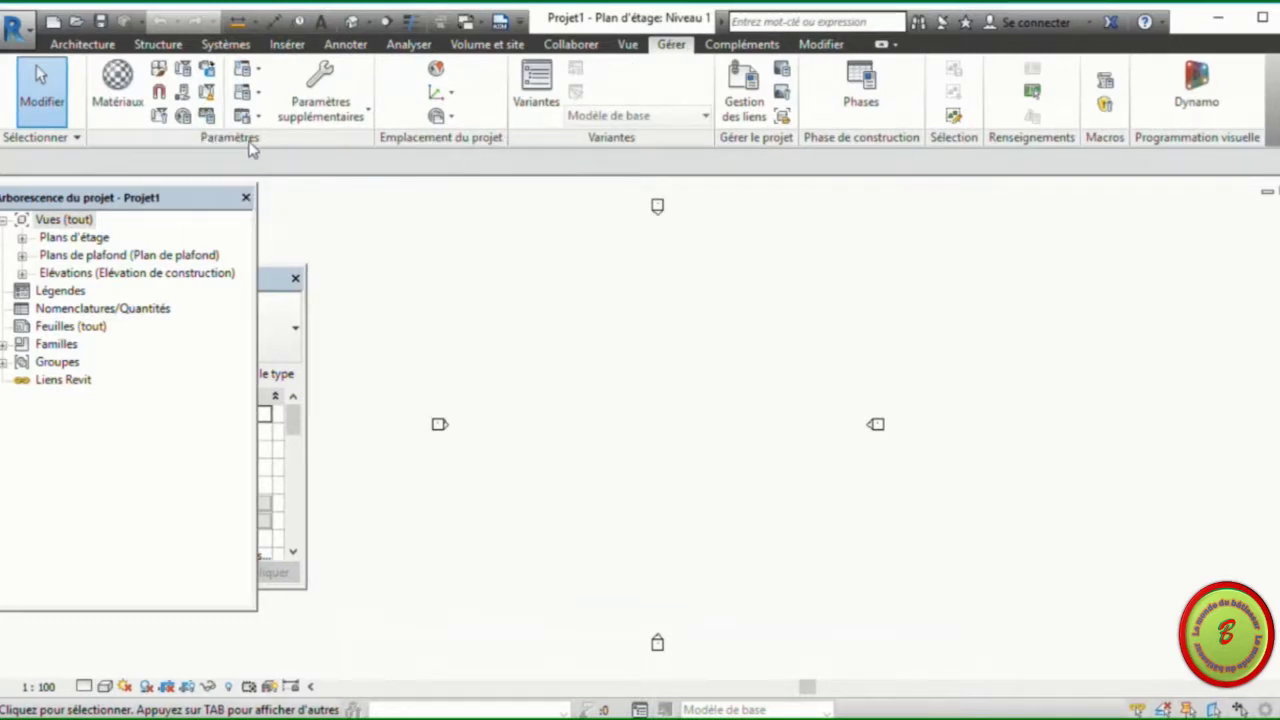
left_click(206, 115)
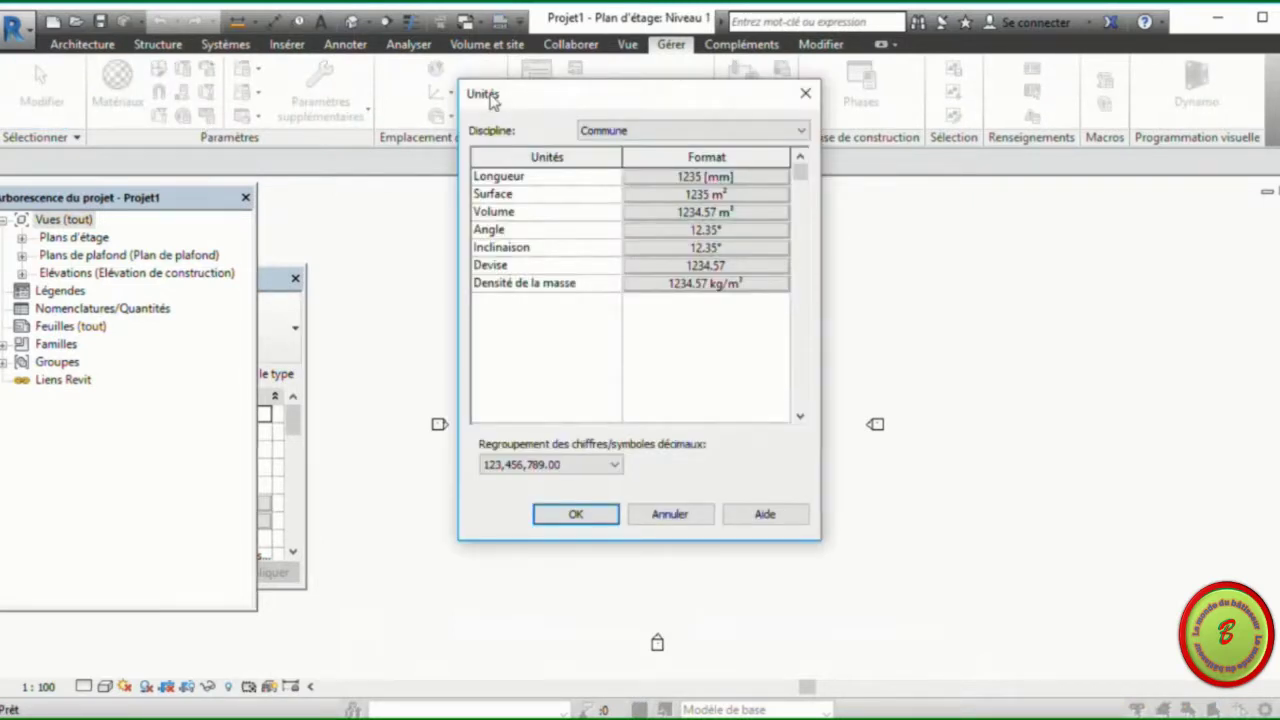
left_click(692, 518)
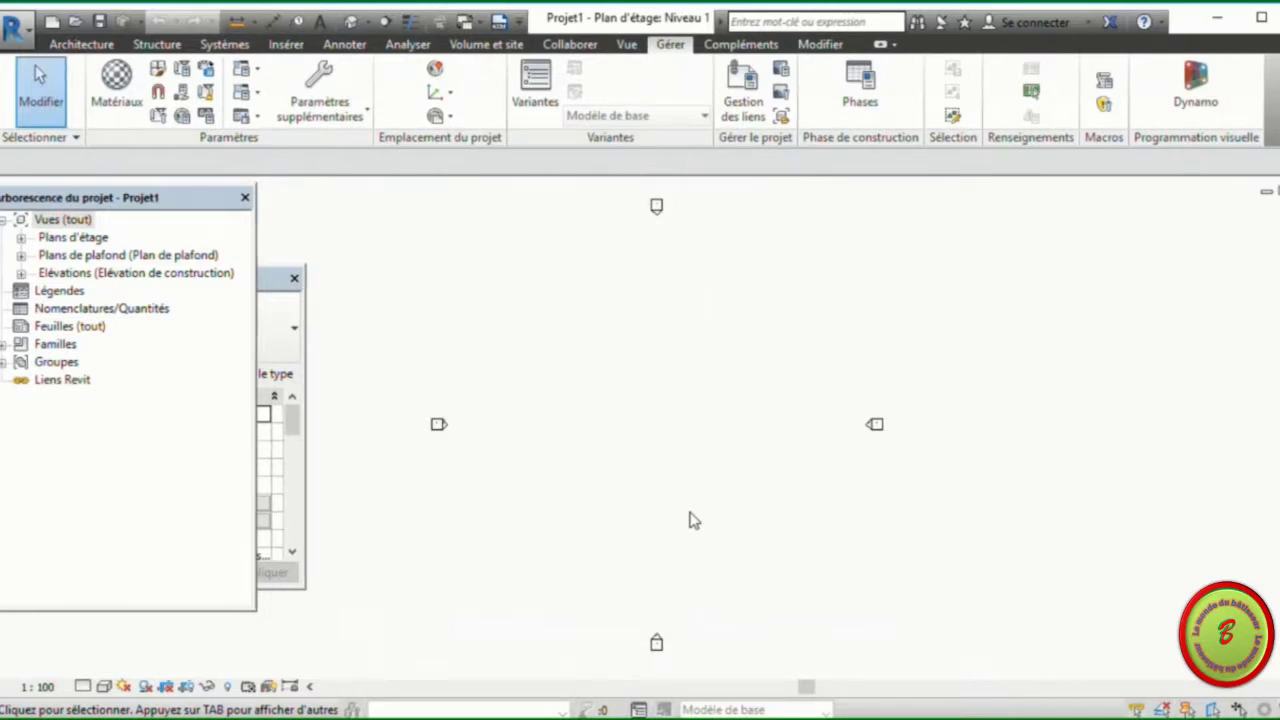
In the project units, set the Longueur format to Mètres.
key("u")
key("n")
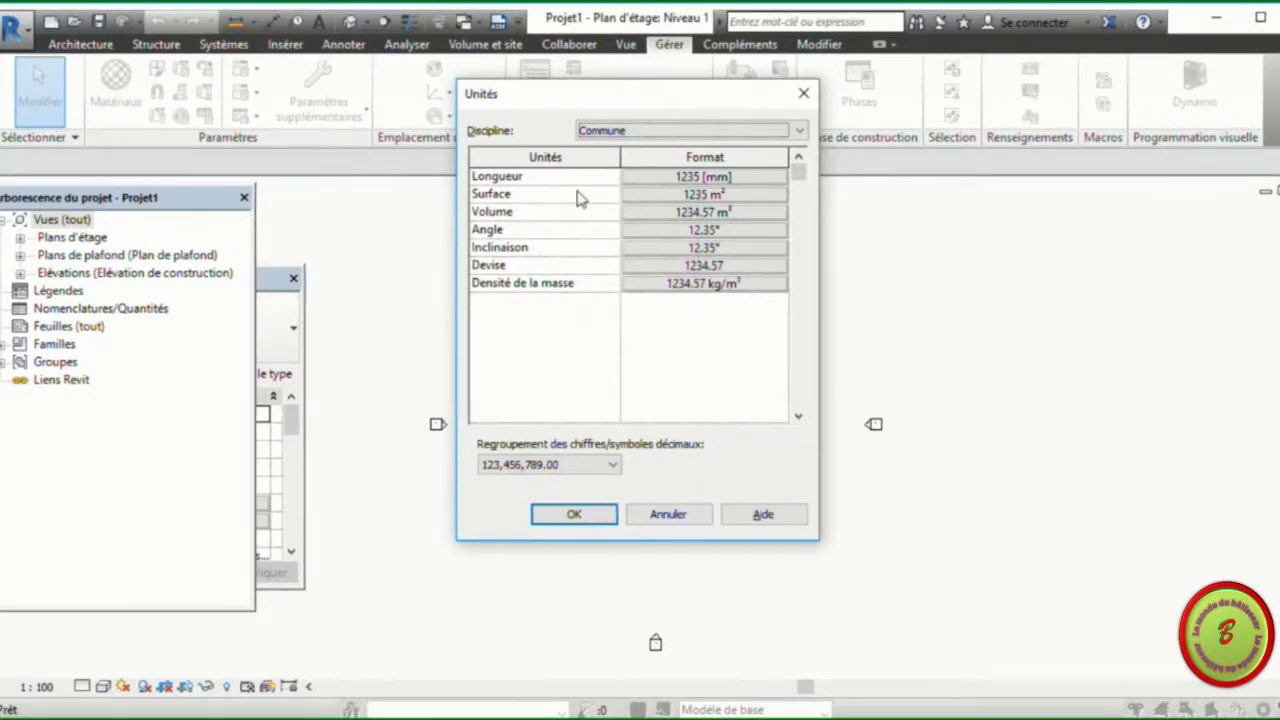
left_click(699, 177)
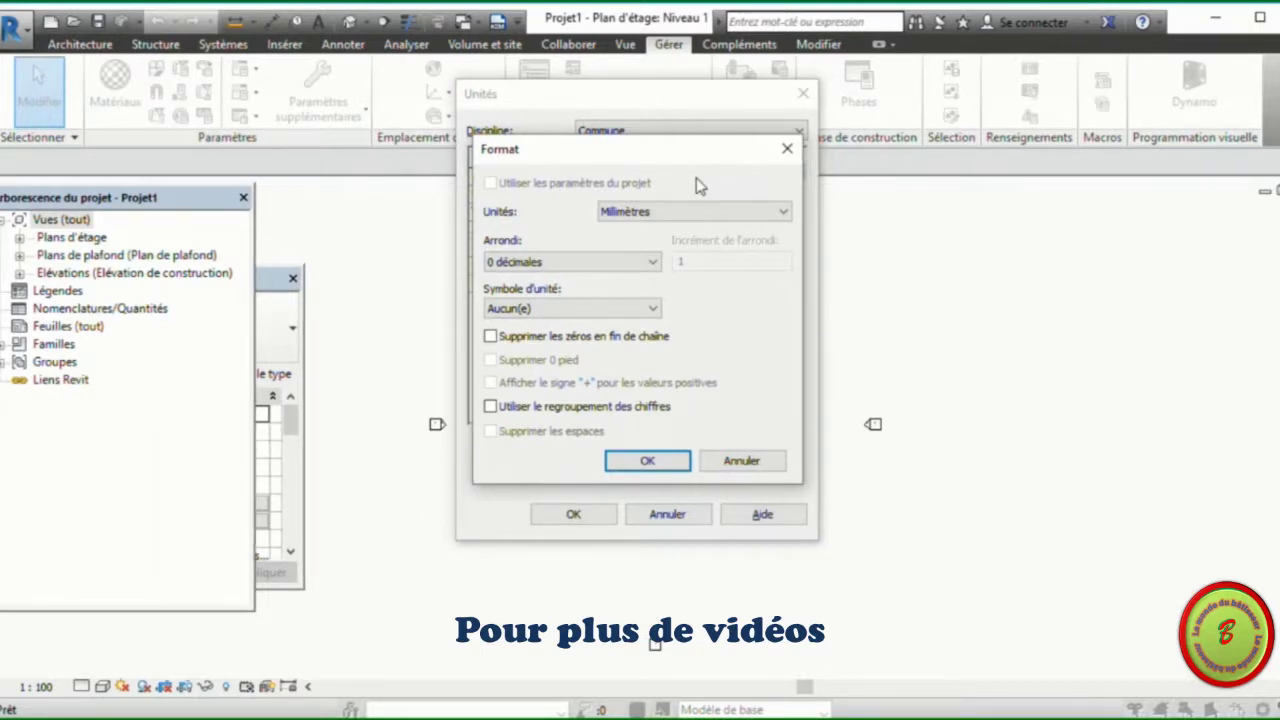
left_click(615, 213)
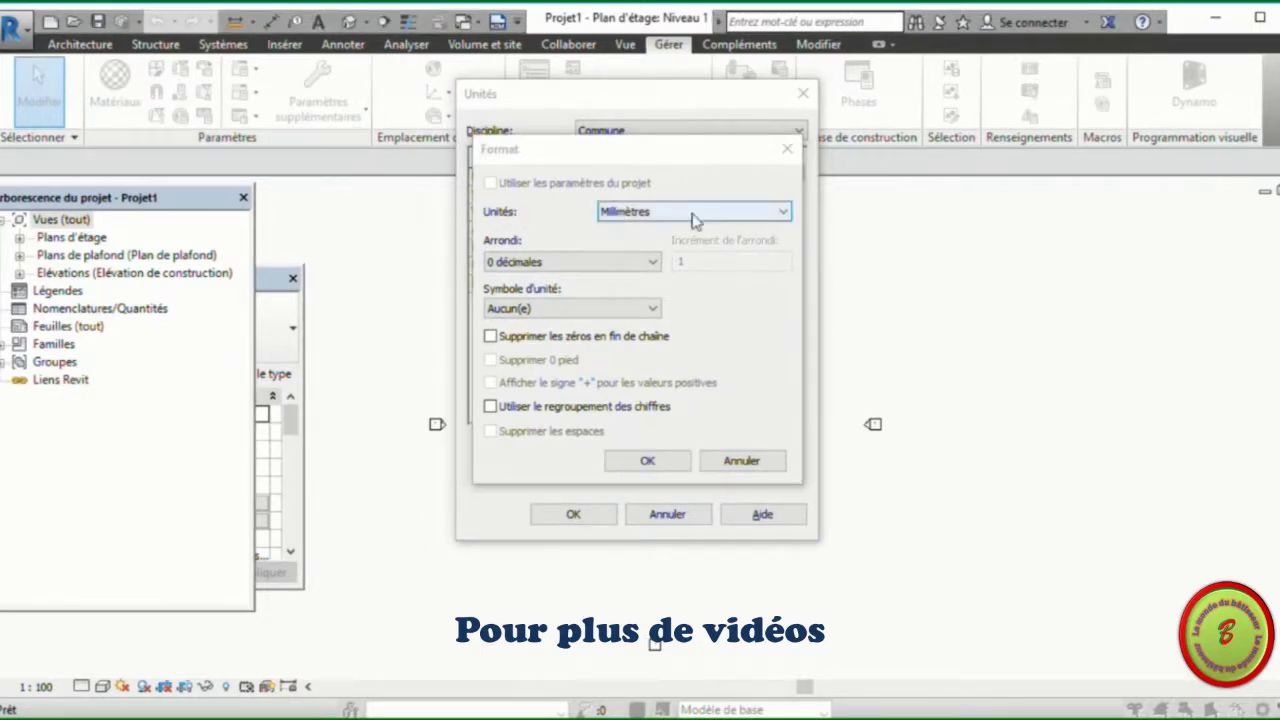
left_click(716, 213)
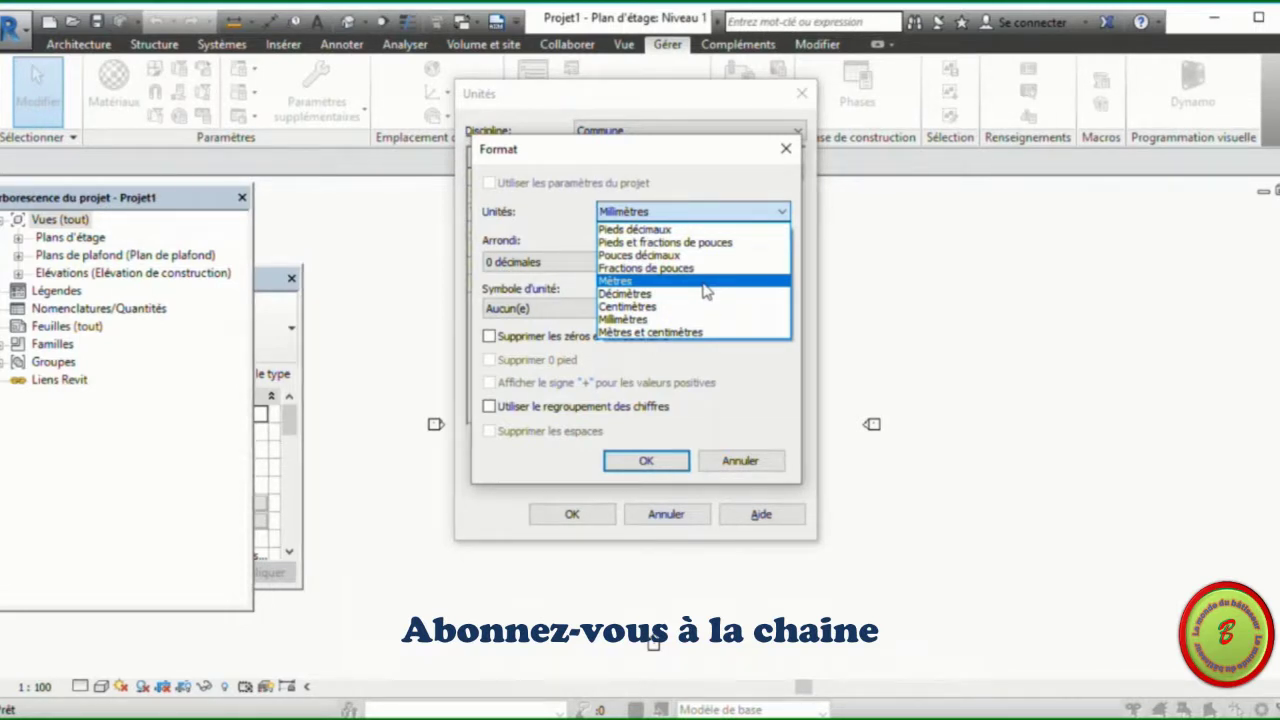
left_click(705, 285)
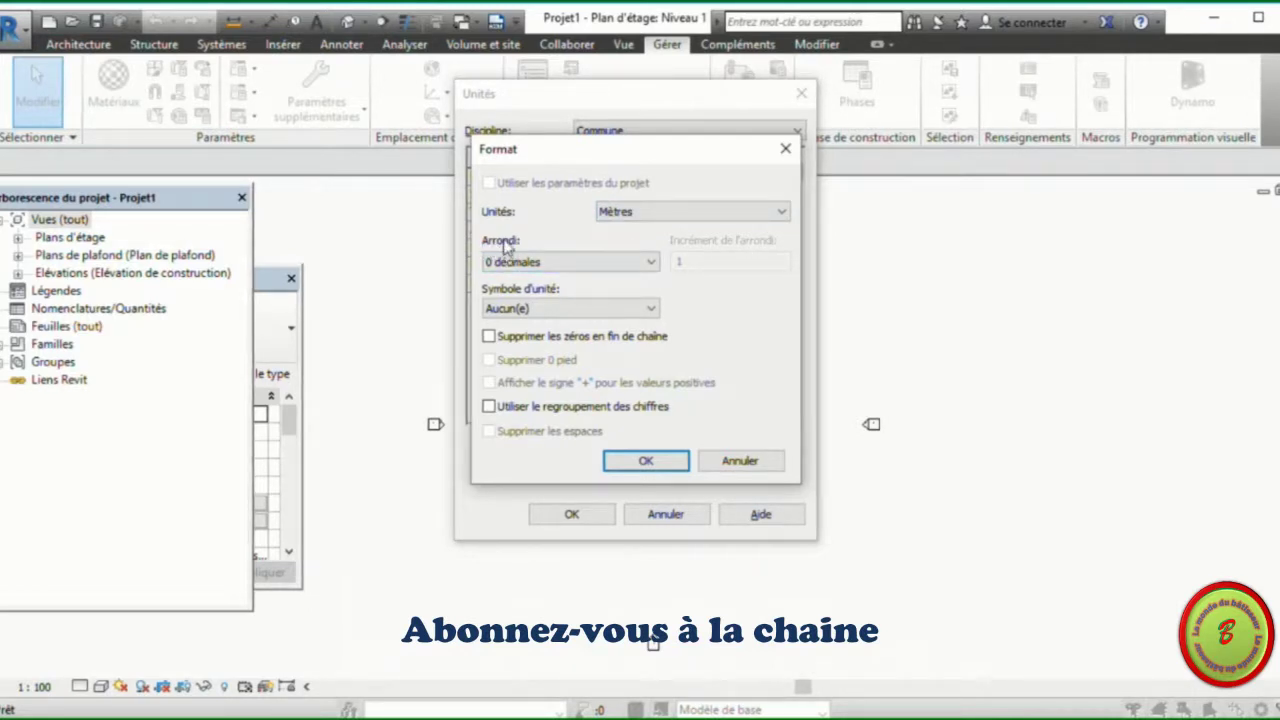
Round the length format to 2 décimales with the unit symbol m, and confirm the format.
left_click(650, 268)
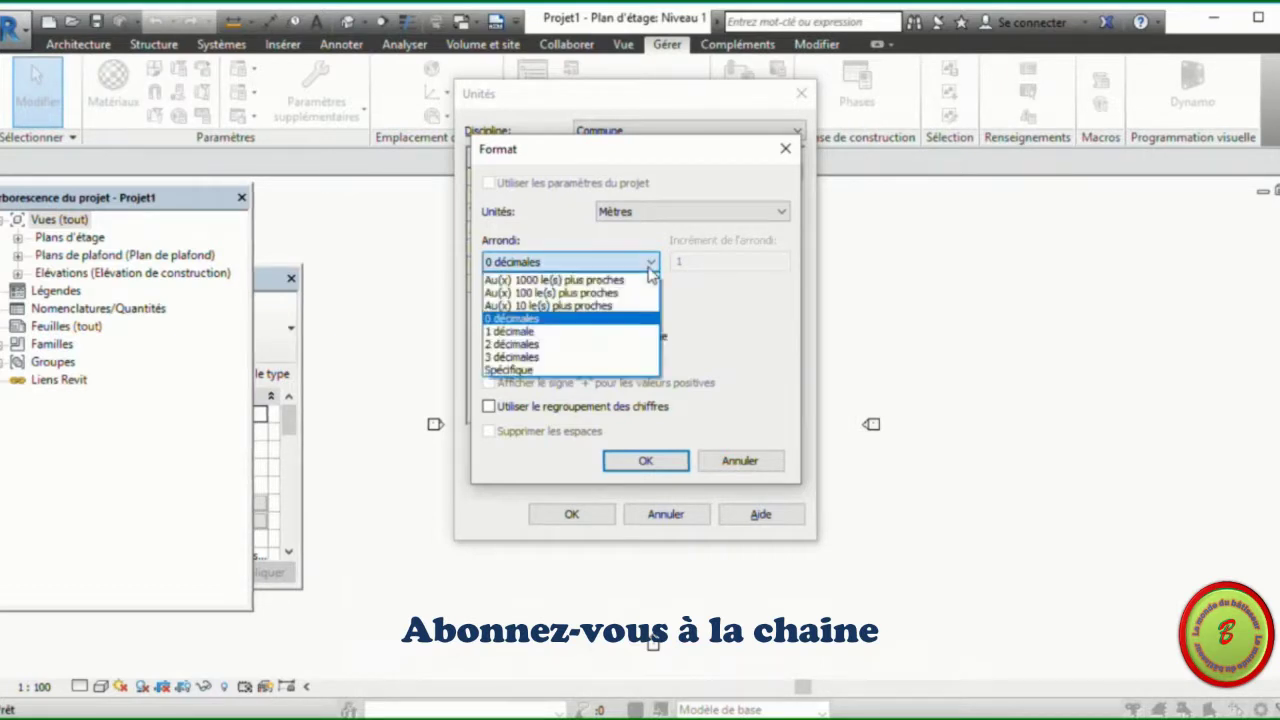
left_click(620, 345)
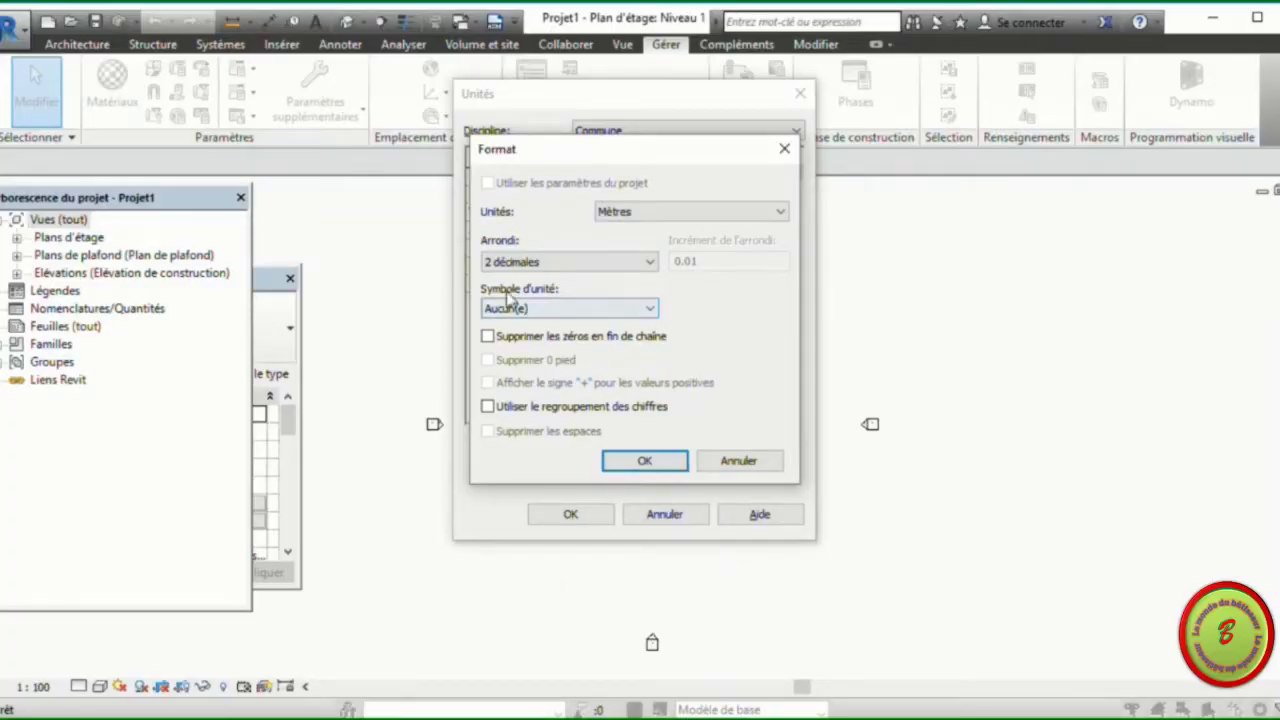
left_click(650, 310)
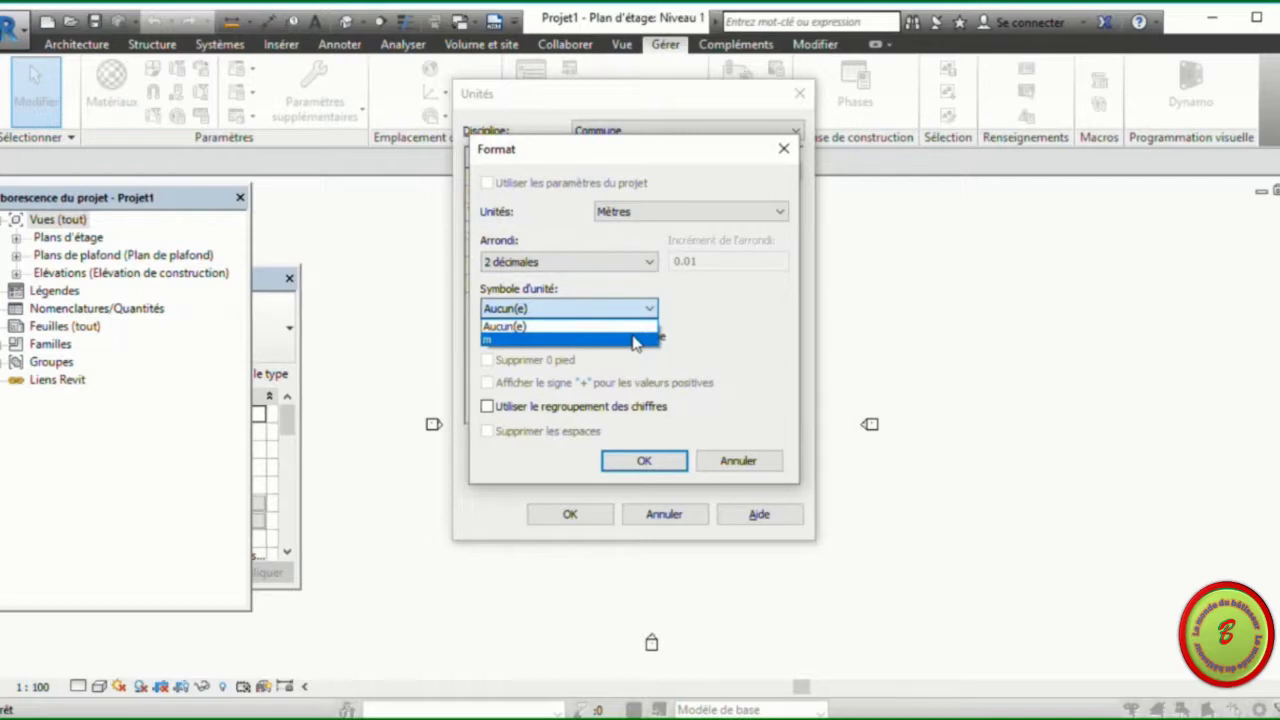
left_click(636, 341)
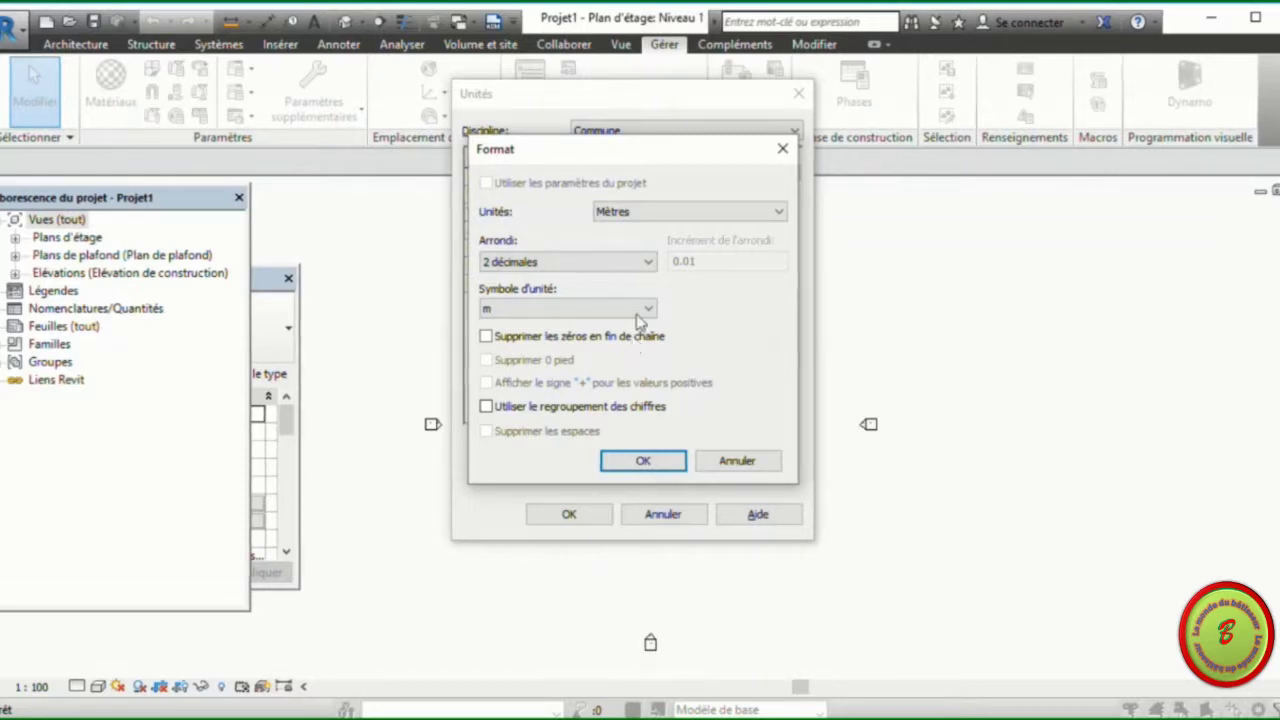
left_click(487, 337)
left_click(486, 338)
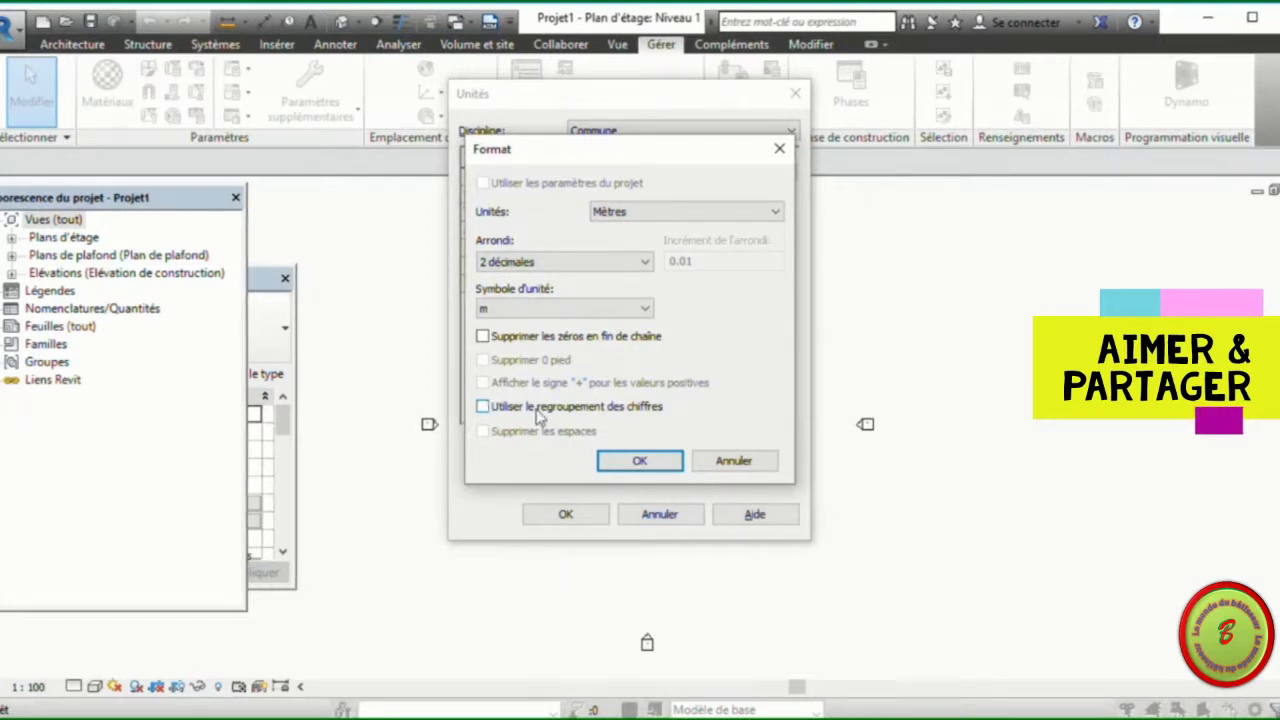
left_click(658, 462)
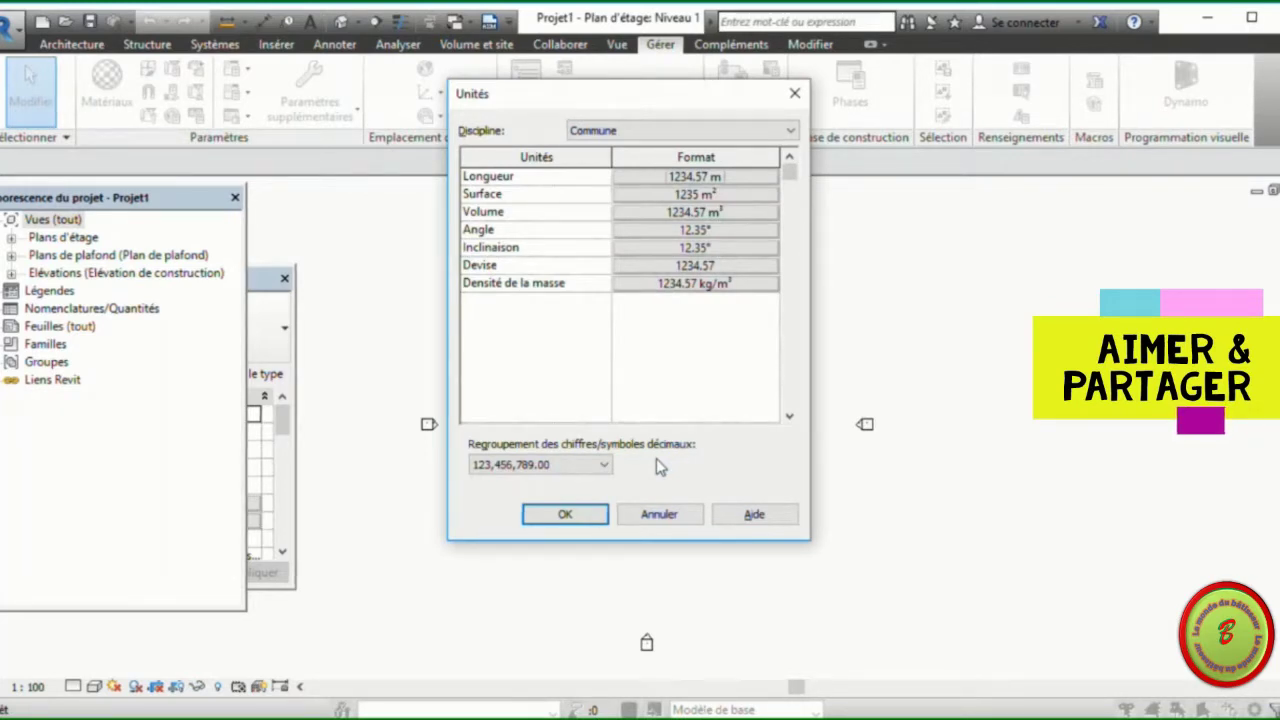
Look through the available unit disciplines and examine the Structure discipline's Force format without changing it.
left_click(637, 142)
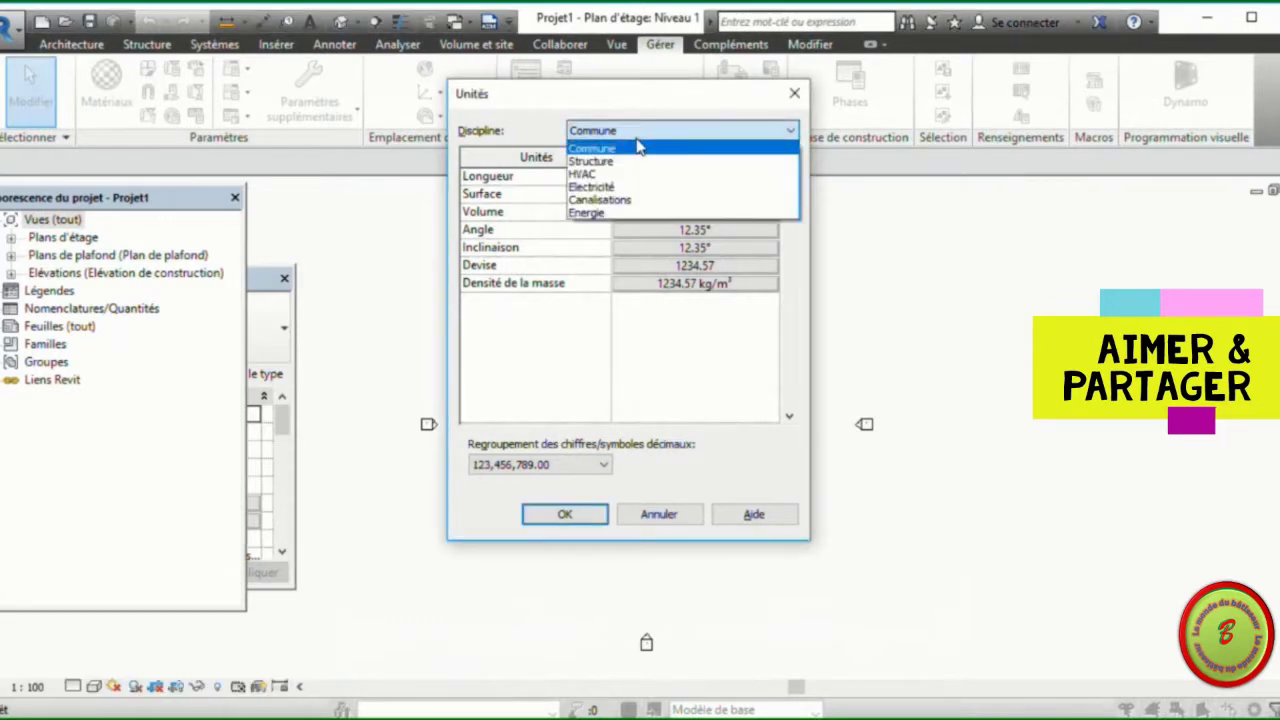
left_click(639, 140)
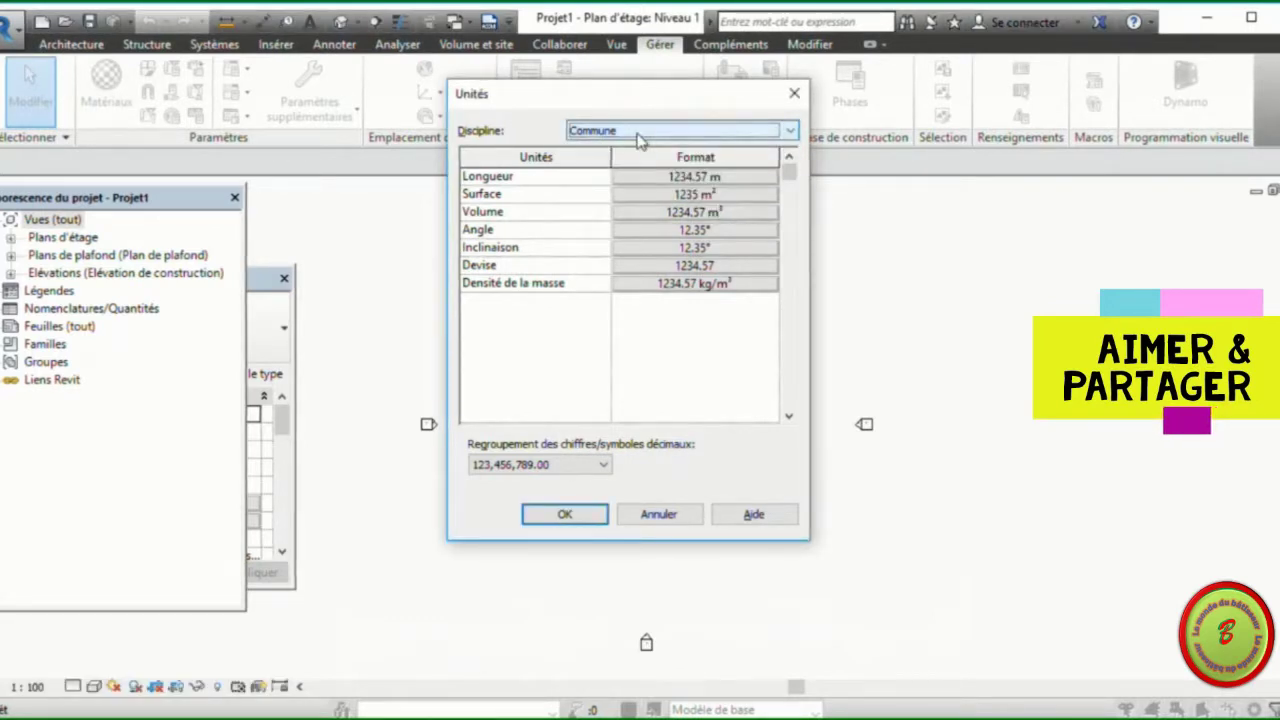
left_click(637, 142)
left_click(640, 138)
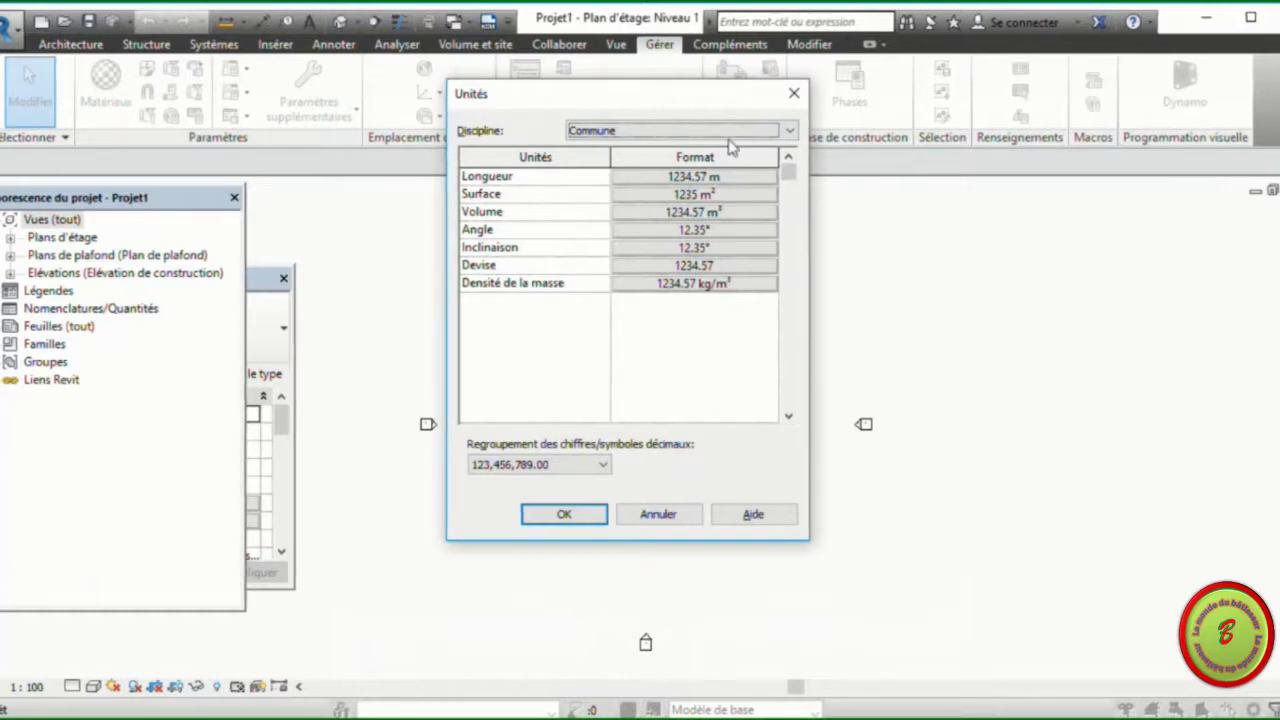
left_click(789, 136)
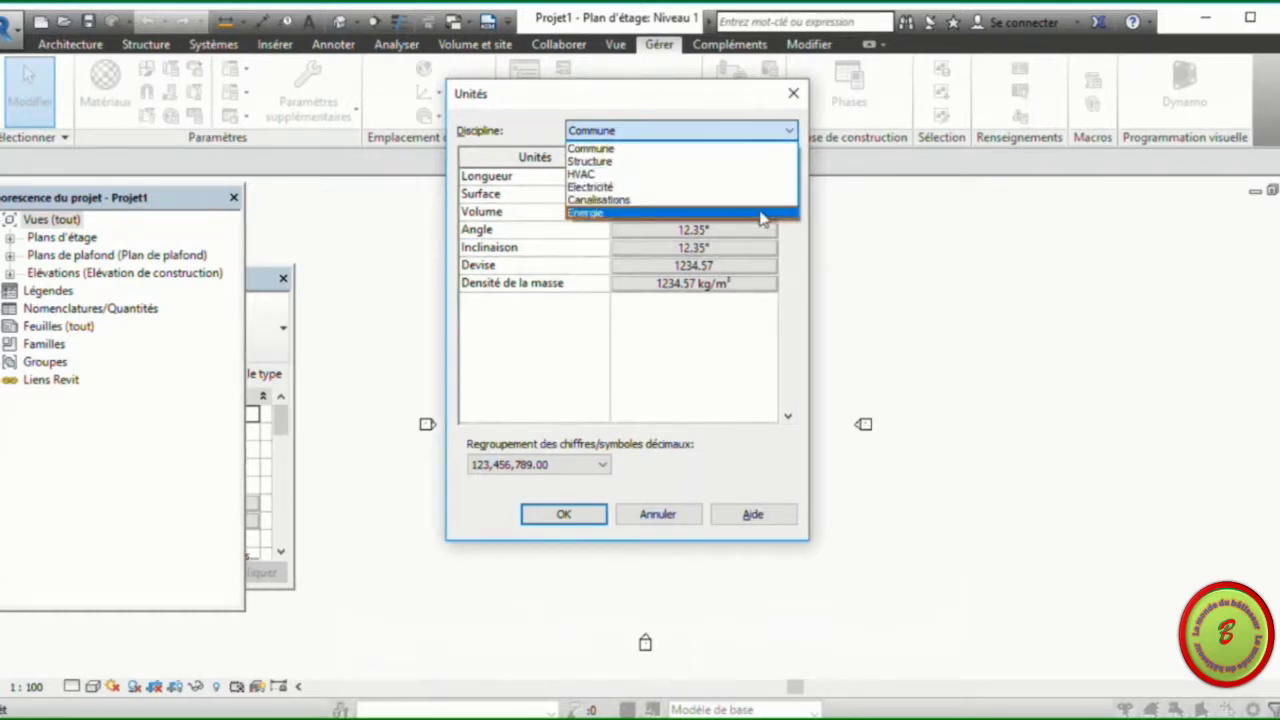
left_click(741, 164)
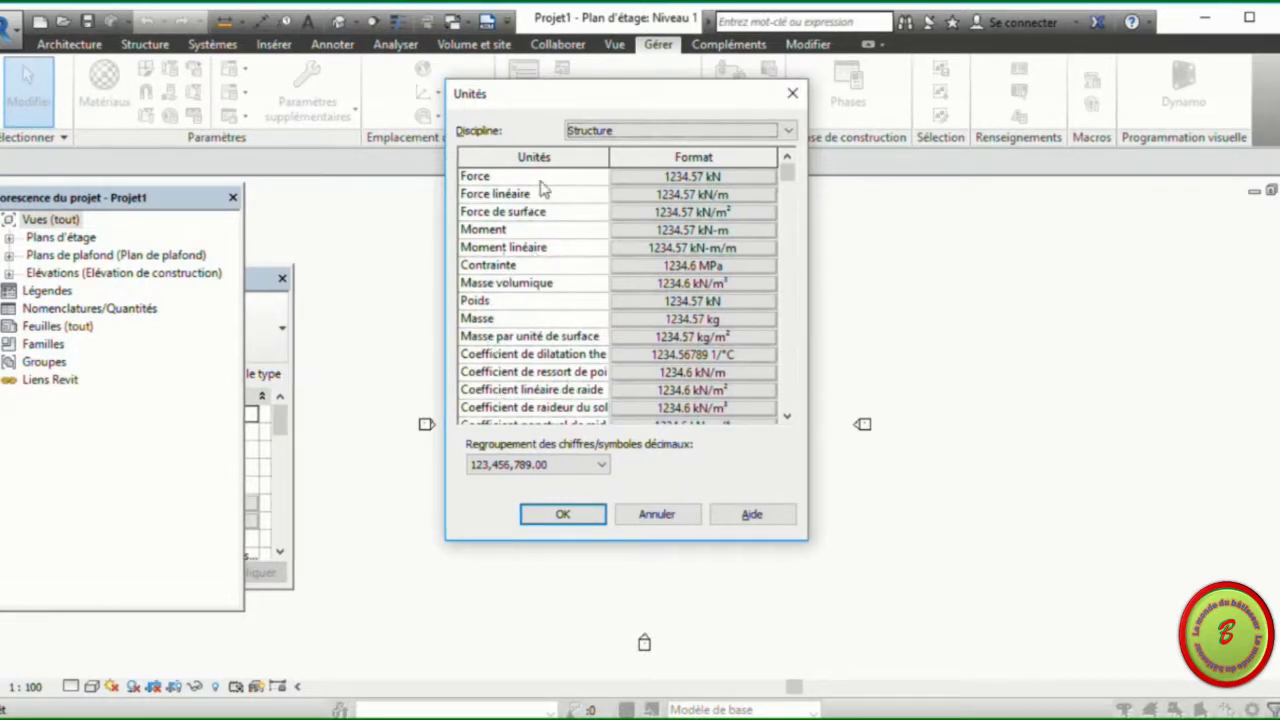
left_click(651, 178)
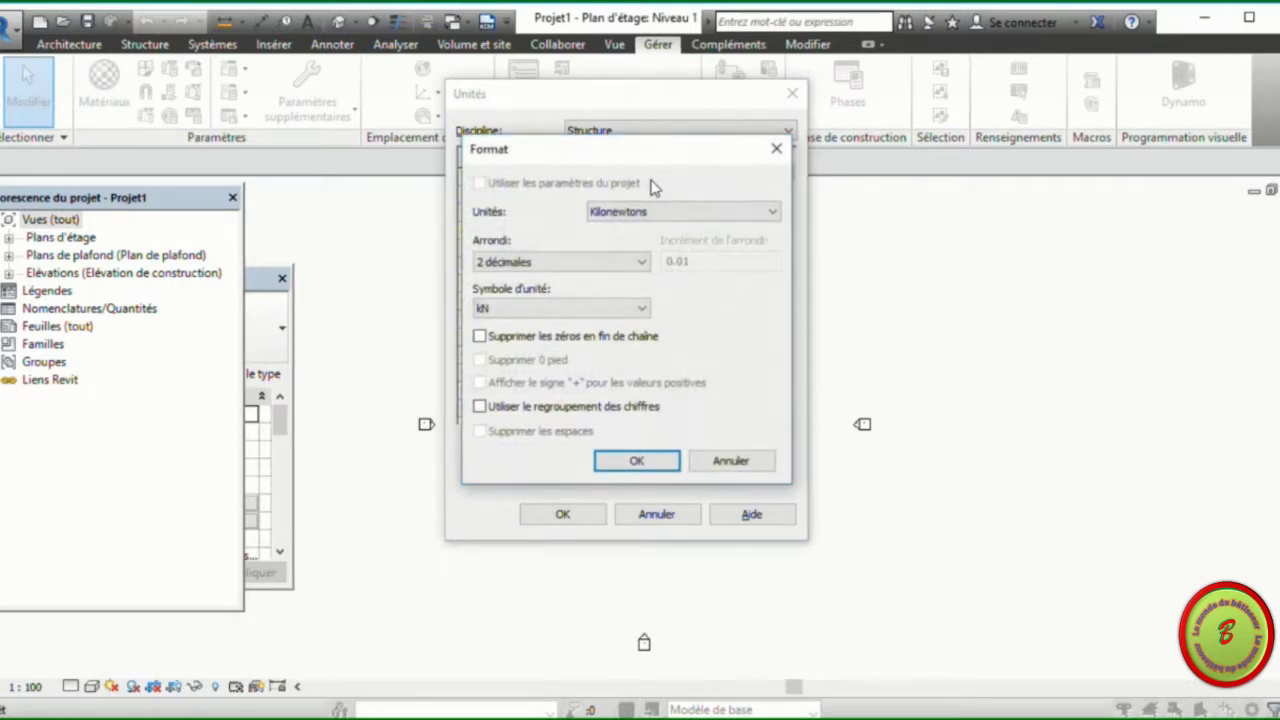
left_click(779, 160)
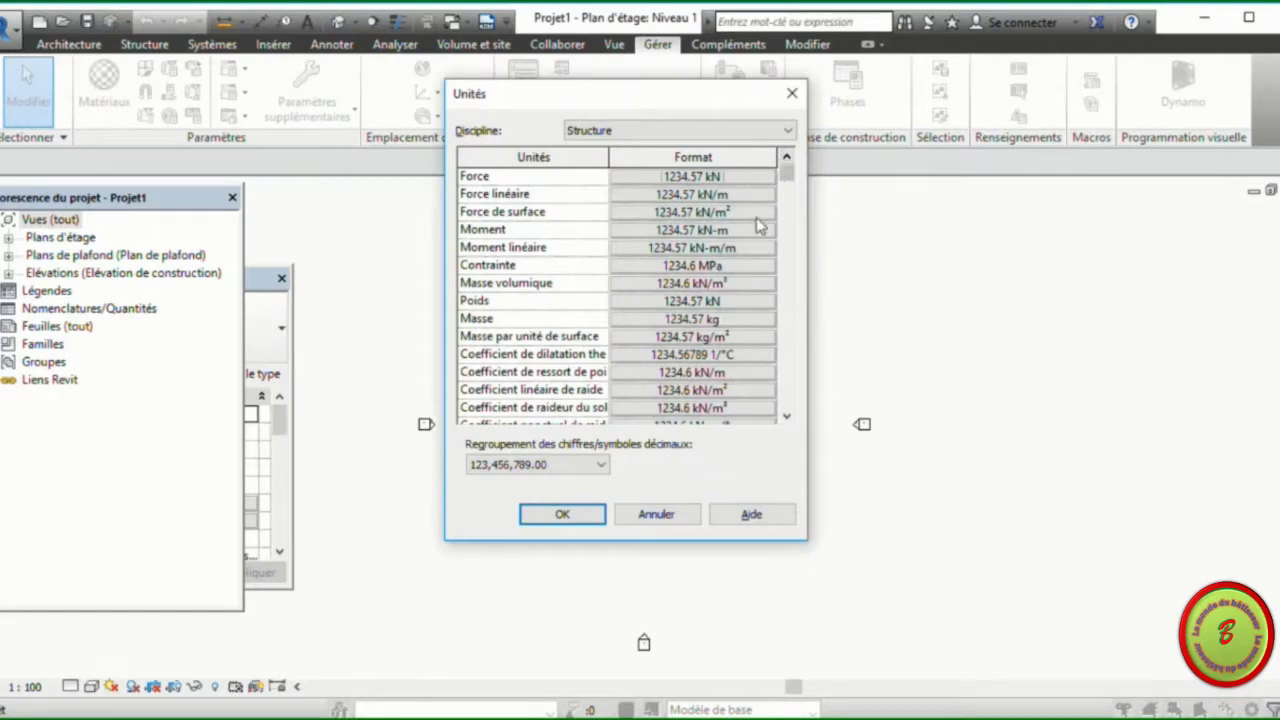
left_click(714, 214)
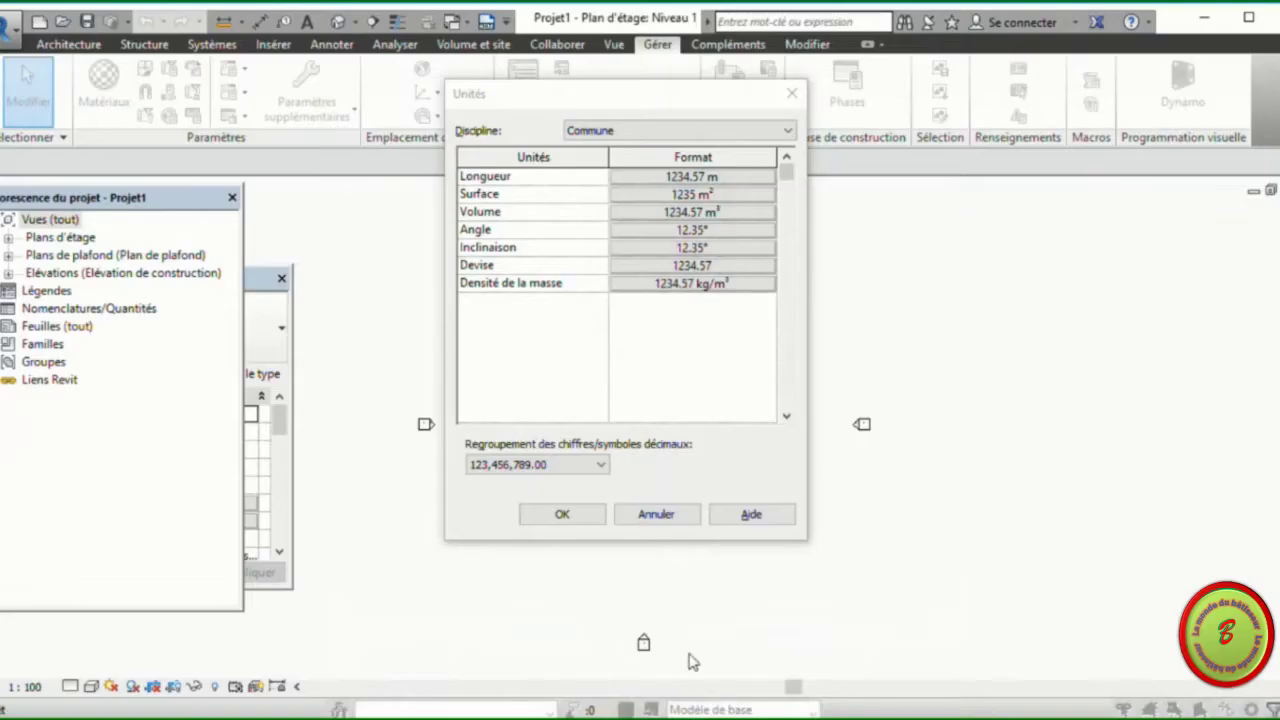
Review the list of disciplines and the units of the Commune discipline, starting with Longueur.
left_click(636, 136)
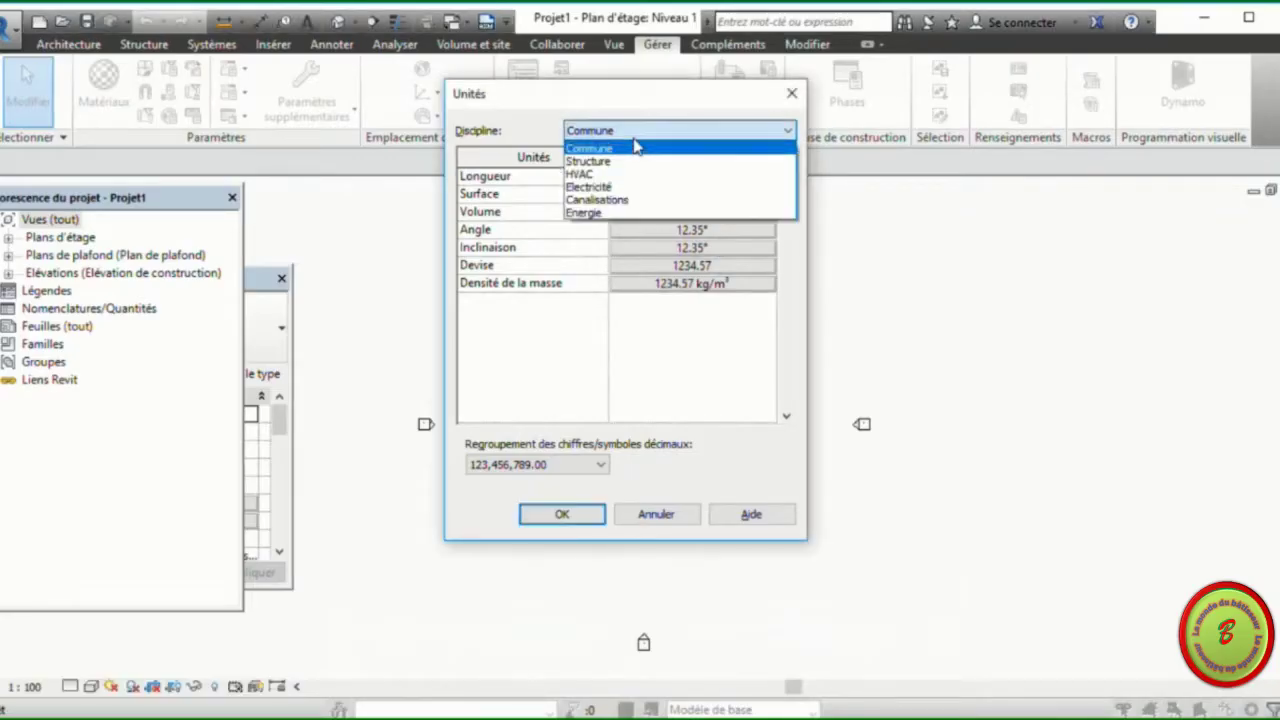
left_click(636, 147)
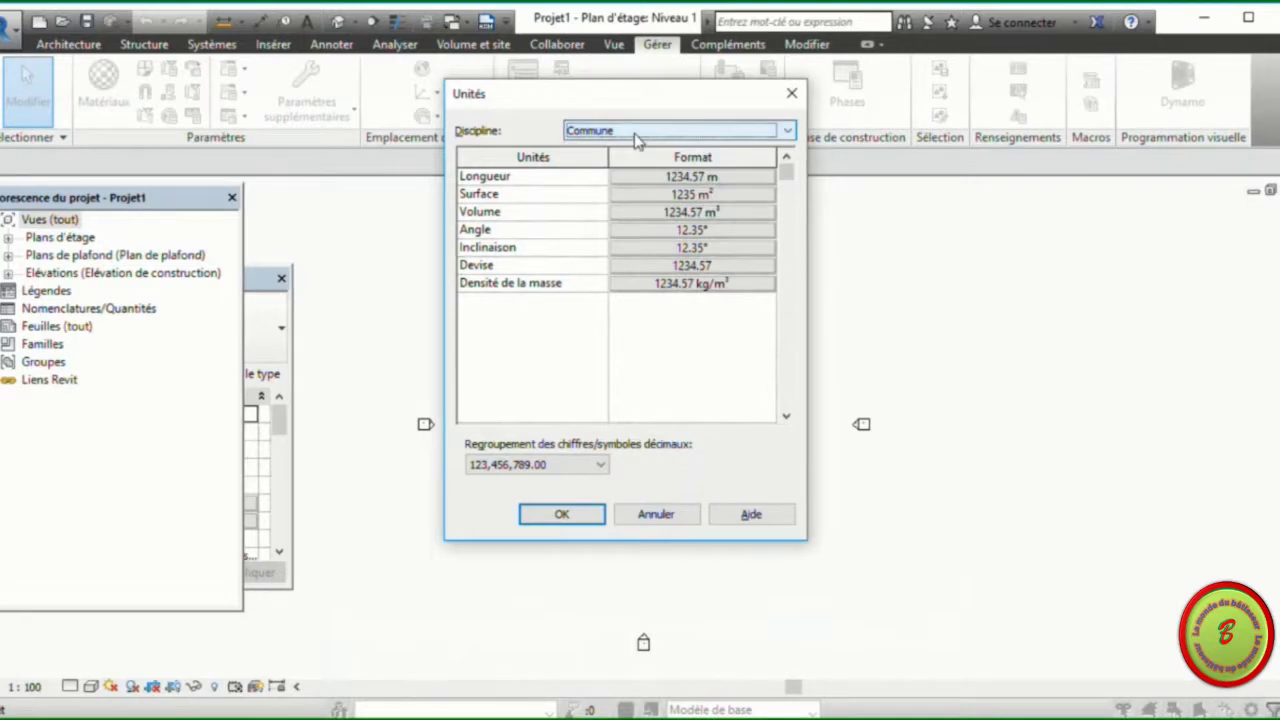
left_click(636, 136)
left_click(636, 136)
left_click(558, 180)
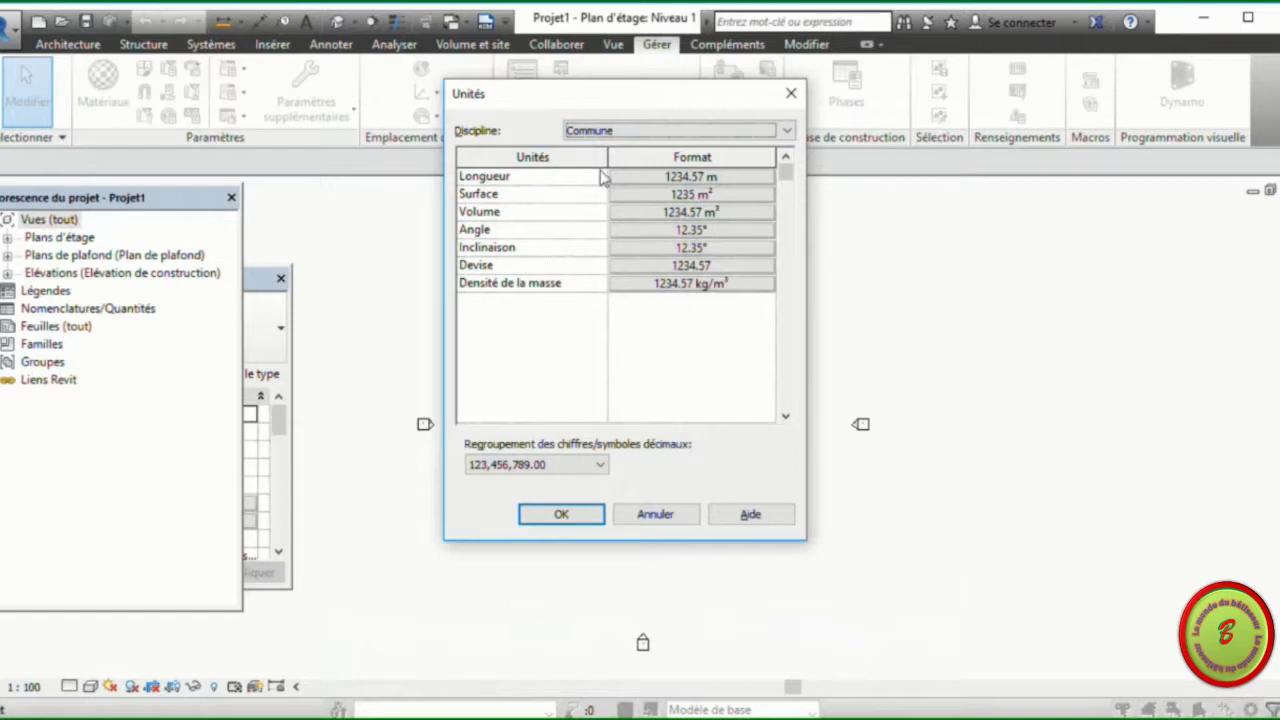
Examine the units of the Structure, Electricité and Canalisations disciplines in turn.
left_click(786, 132)
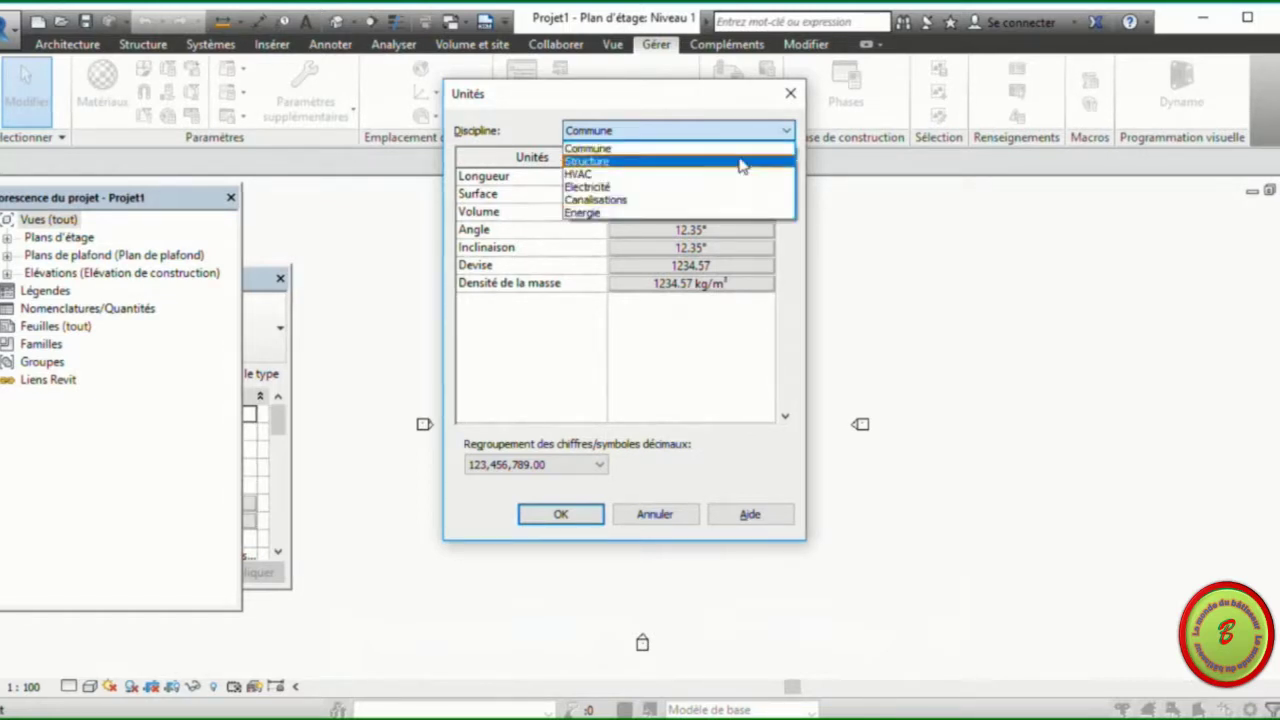
left_click(737, 164)
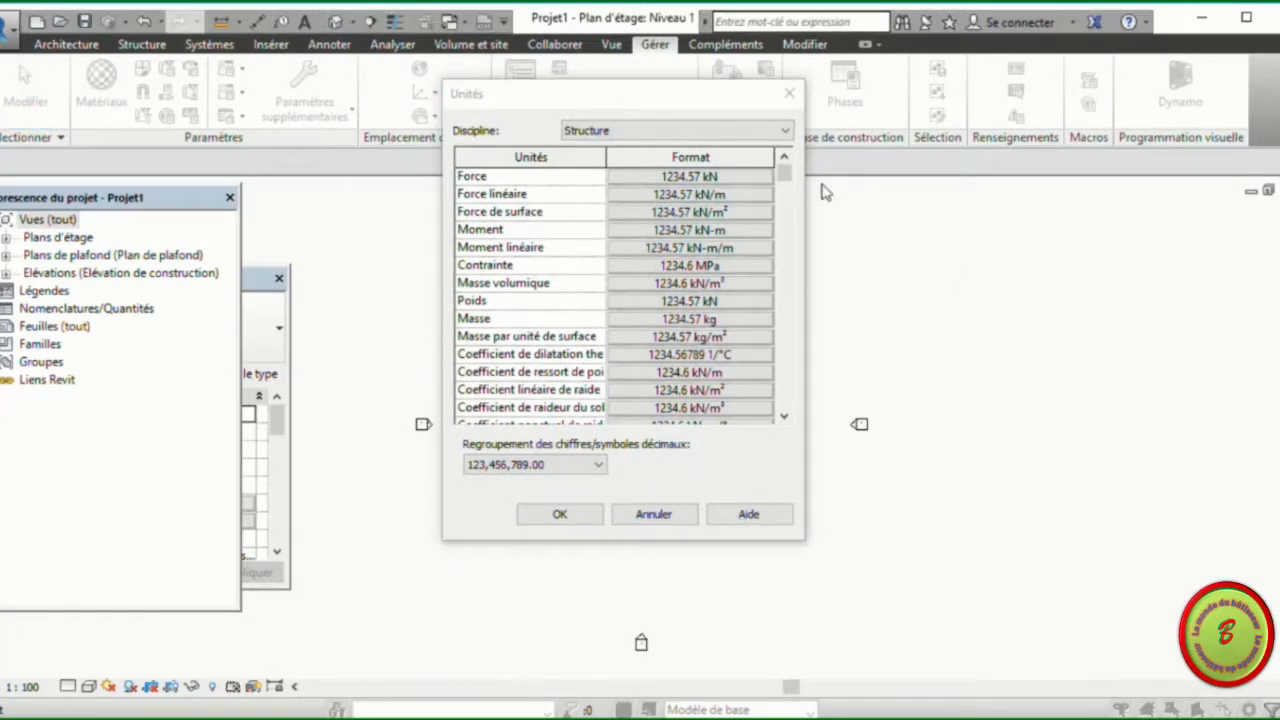
left_click(783, 131)
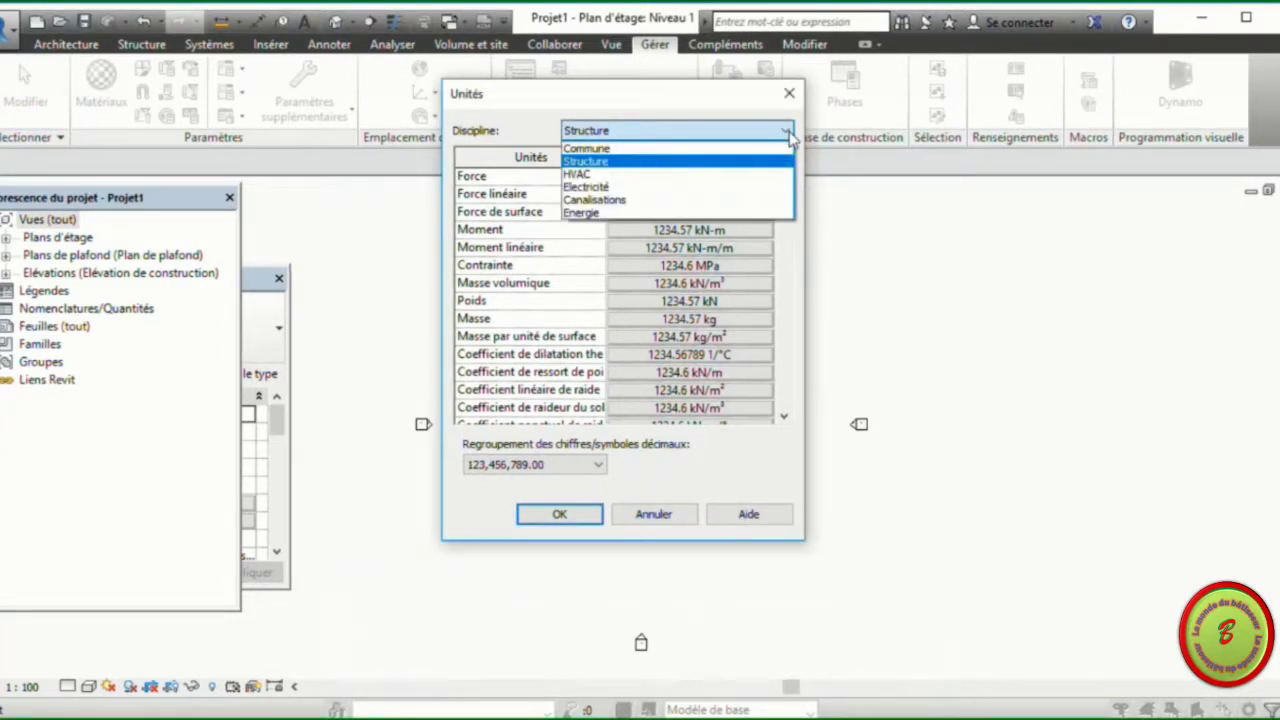
left_click(771, 187)
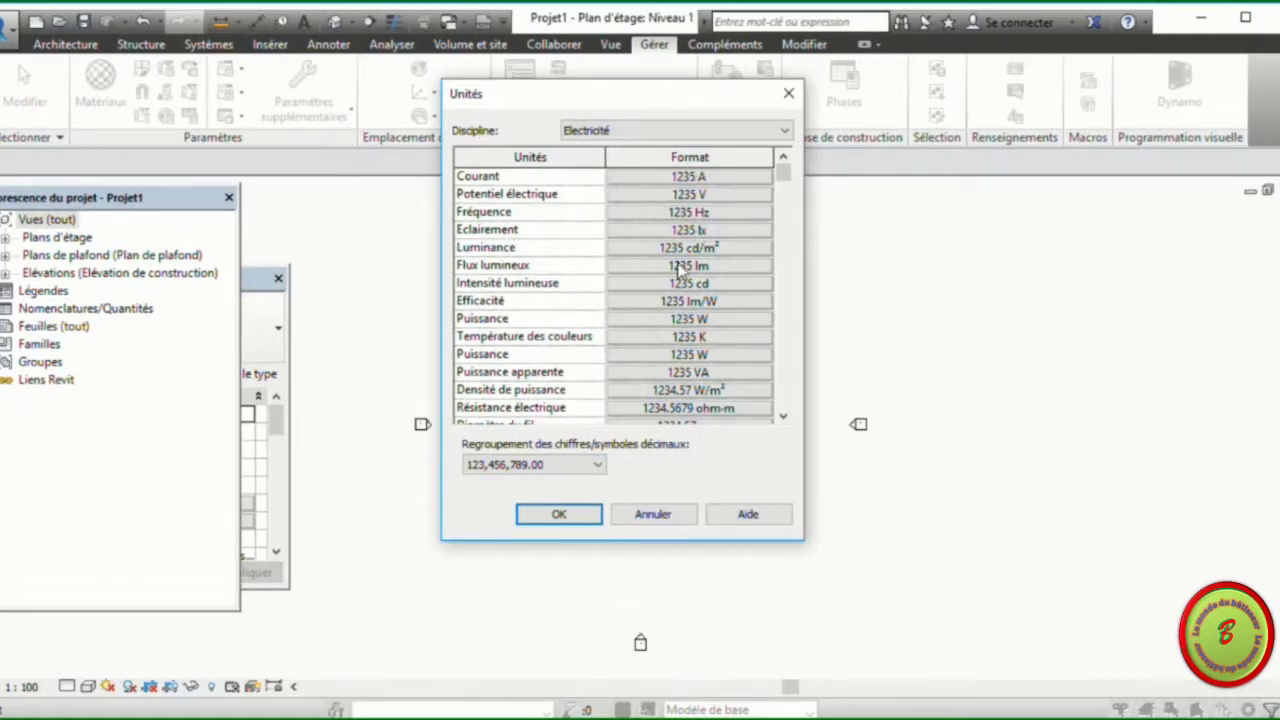
left_click(785, 132)
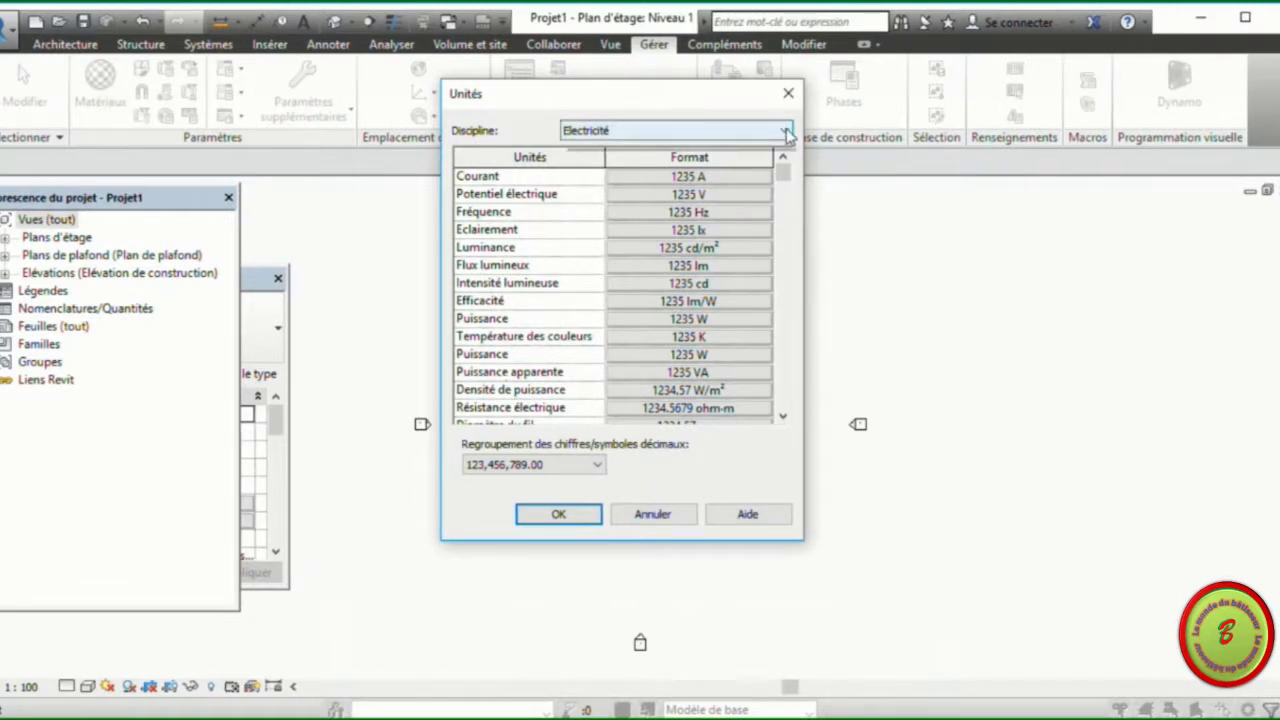
left_click(744, 206)
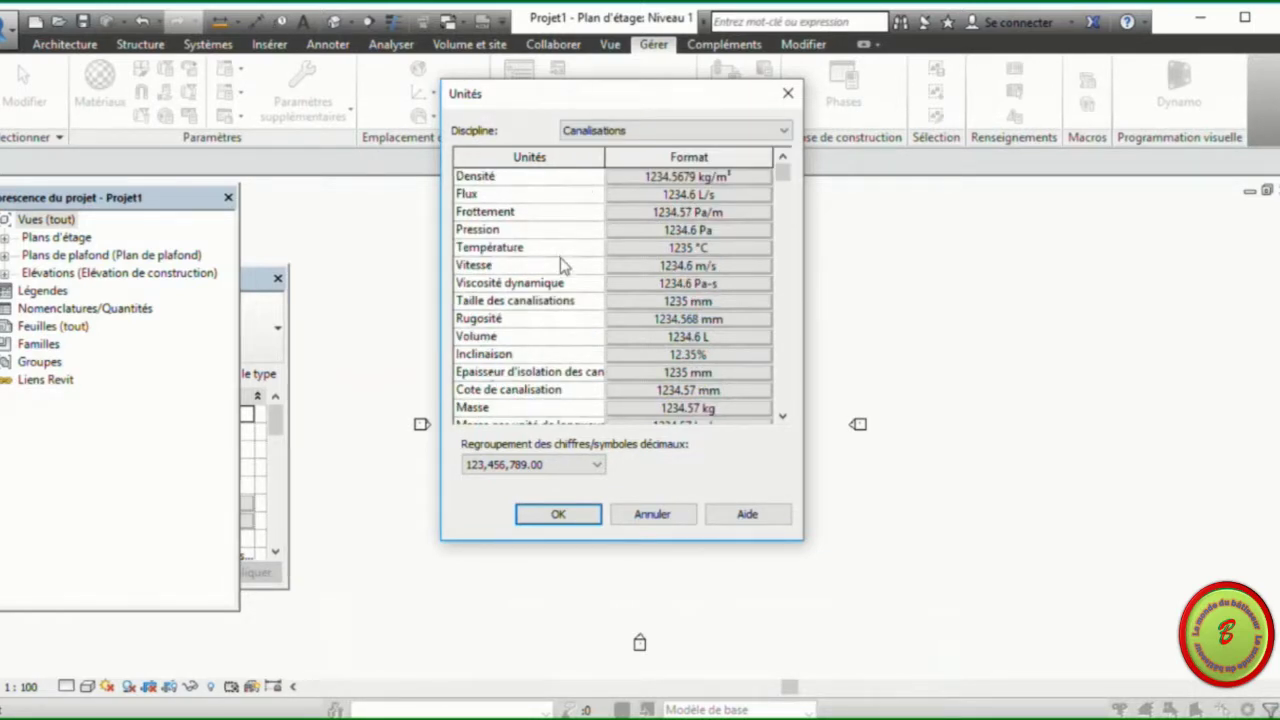
Examine the units of the Energie discipline, and return to the Commune discipline.
left_click(783, 134)
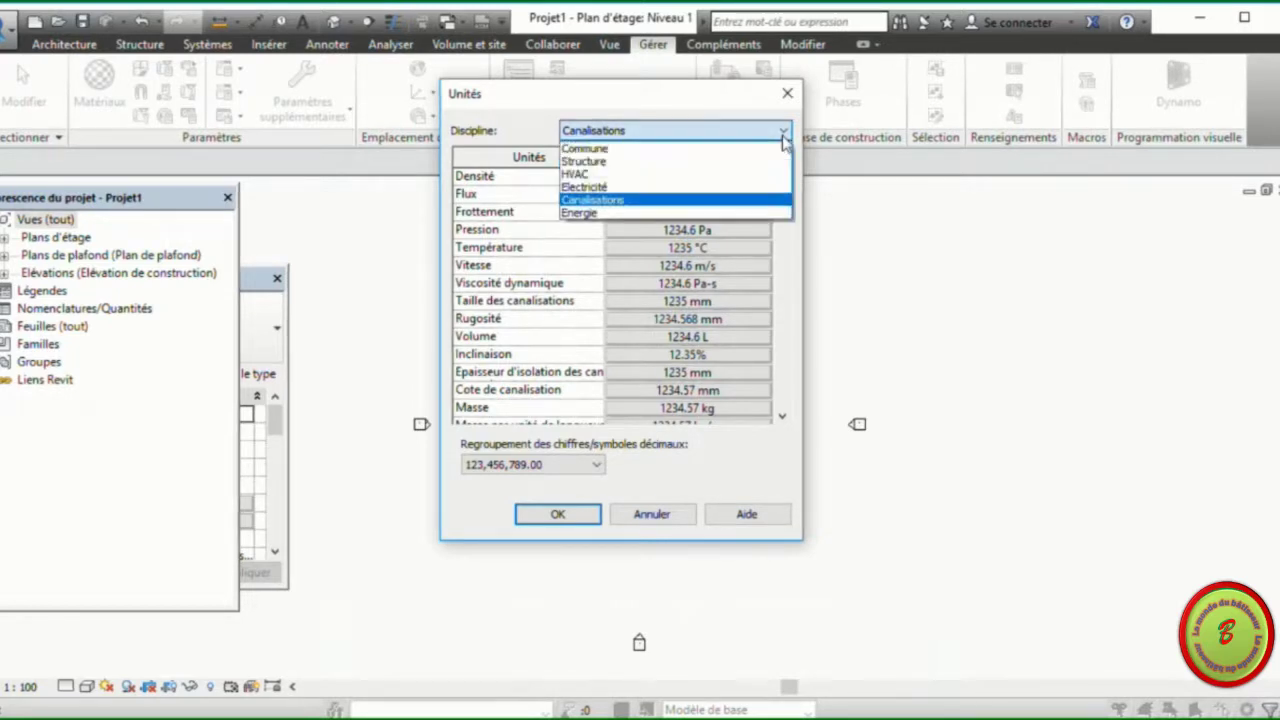
left_click(714, 214)
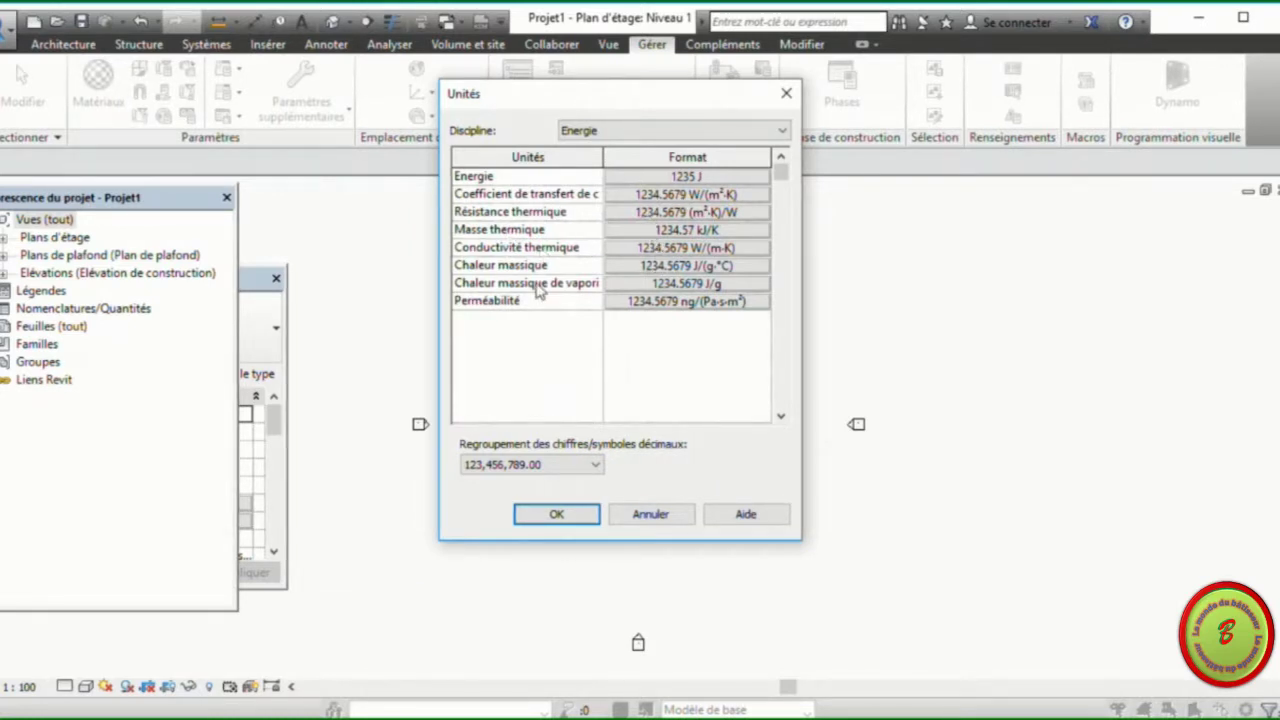
left_click(779, 136)
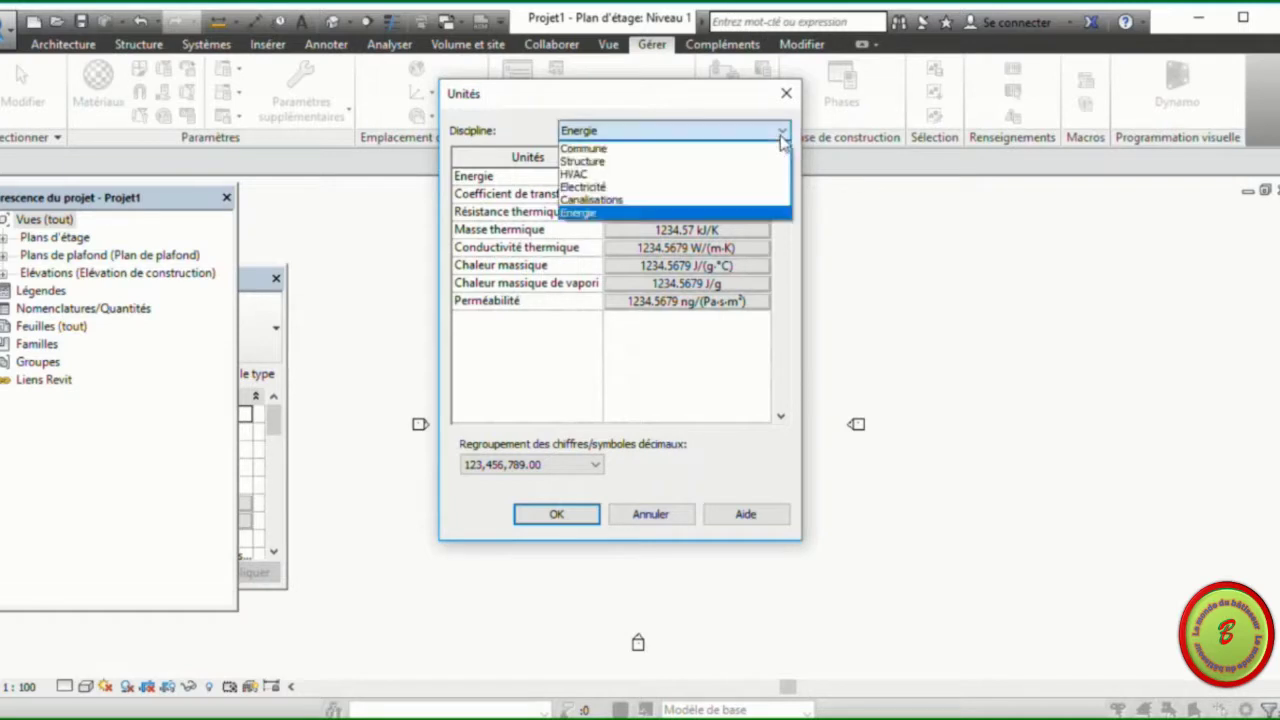
left_click(708, 150)
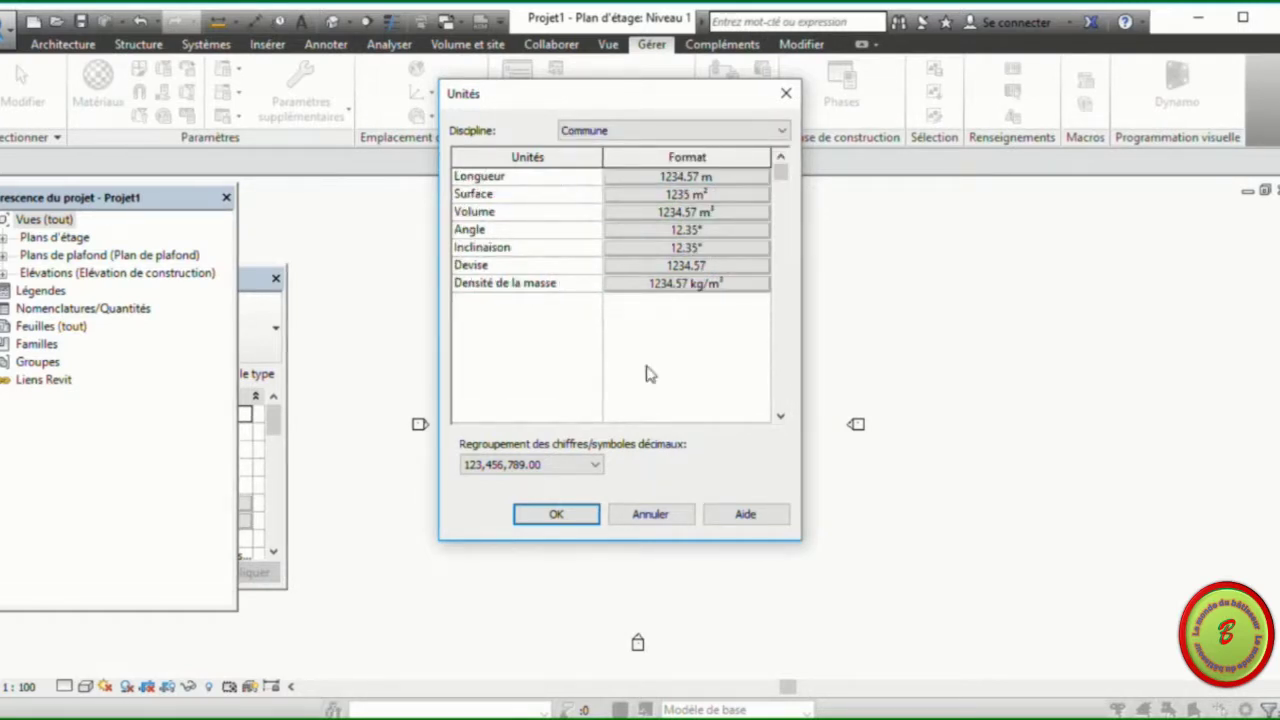
Review the digit grouping formats, choose 123,456,789.00, and confirm the project units.
left_click(596, 467)
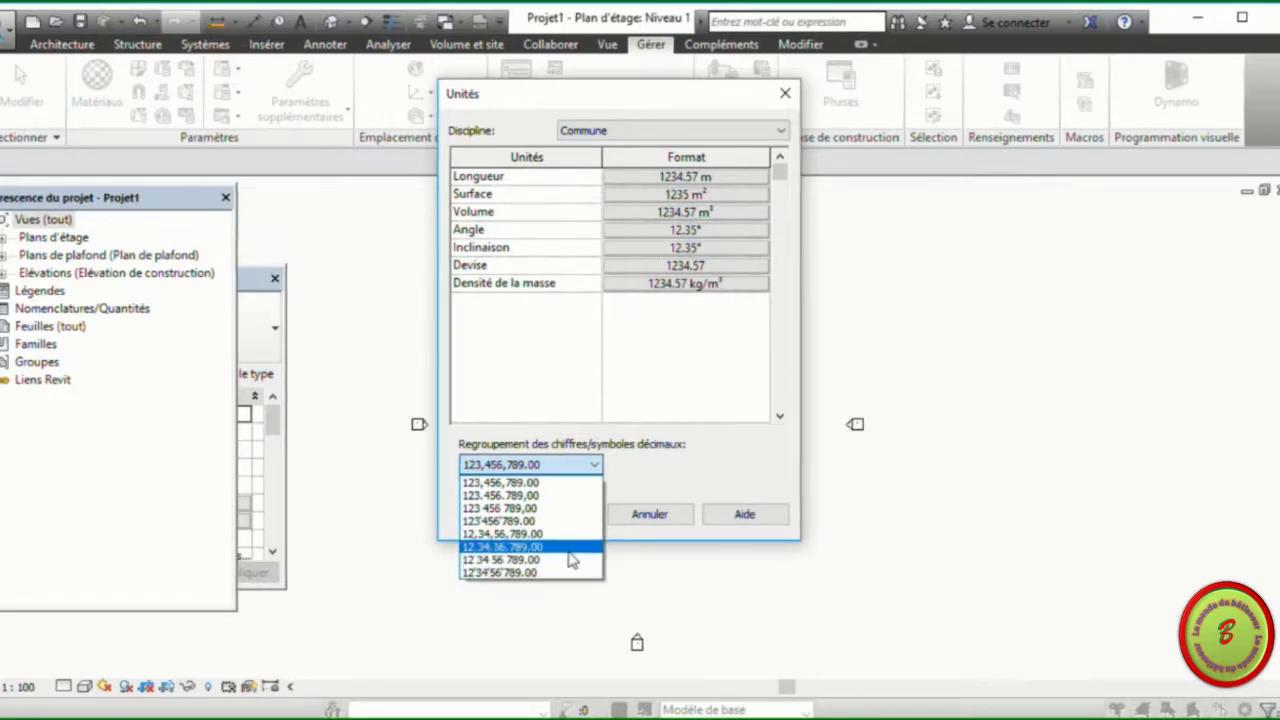
left_click(563, 474)
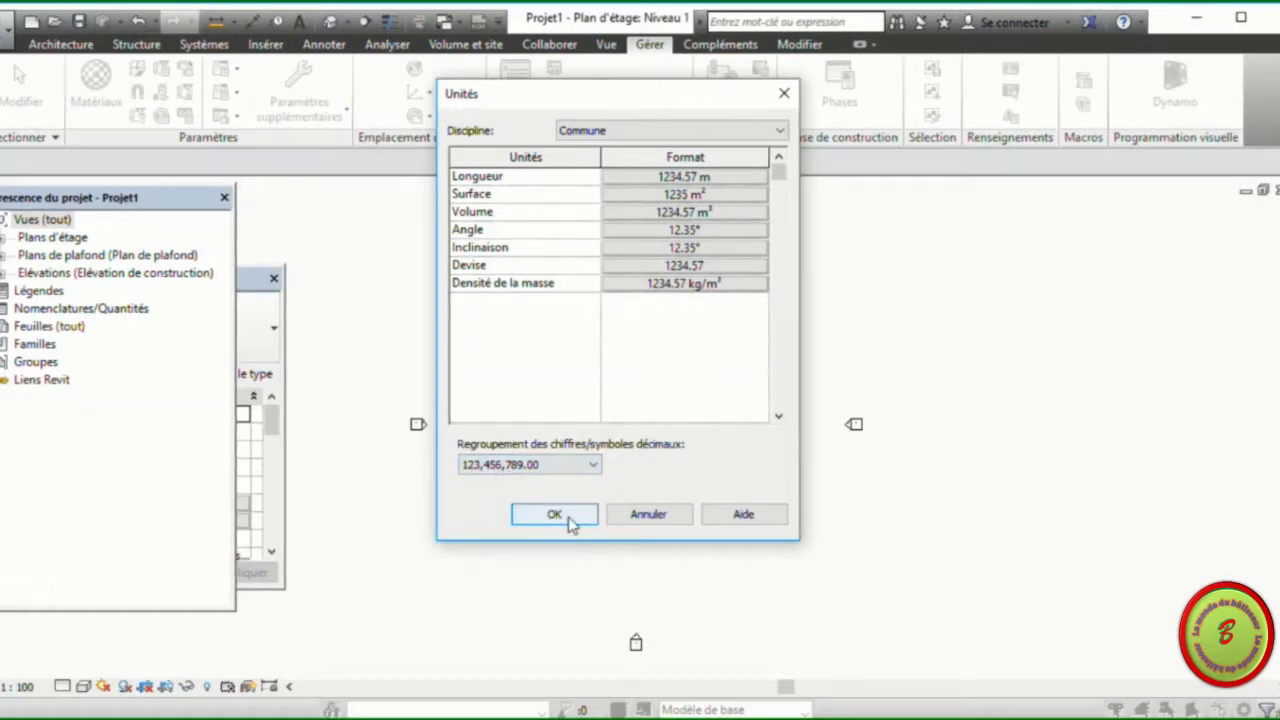
left_click(556, 514)
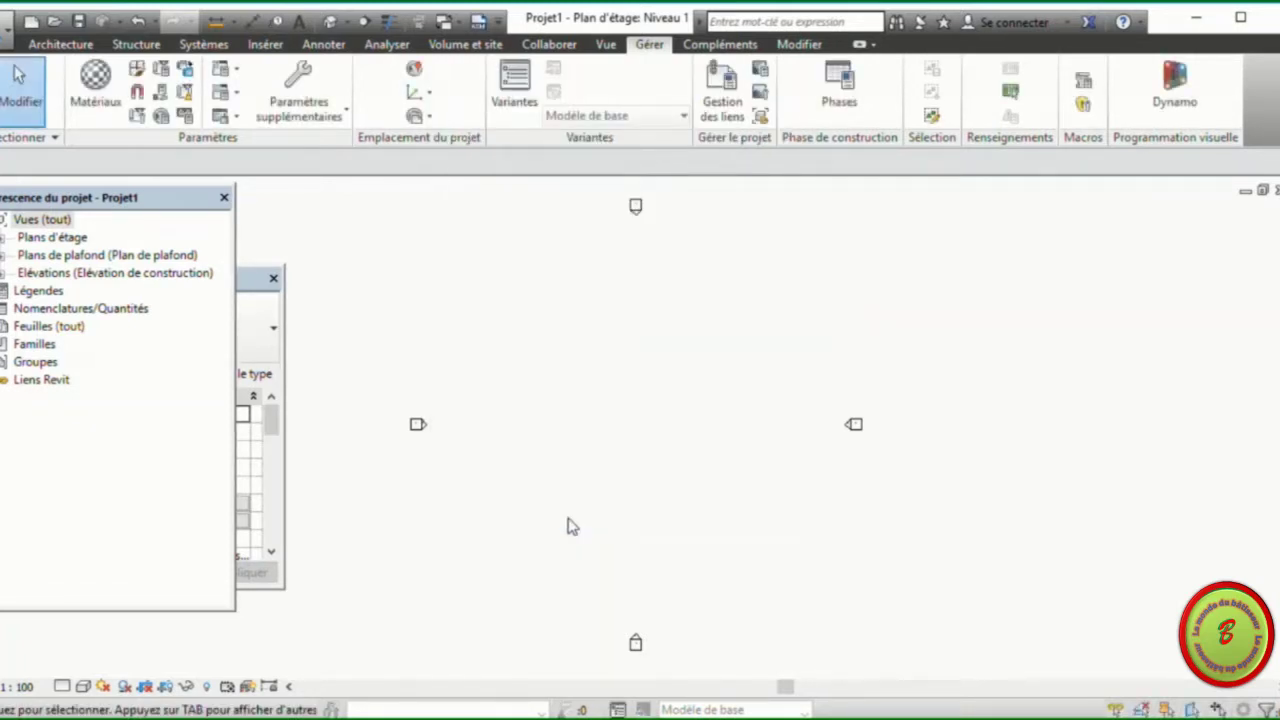
Open the Est elevation view and examine the Niveau 1 and Niveau 2 level labels and heights.
left_click(4, 273)
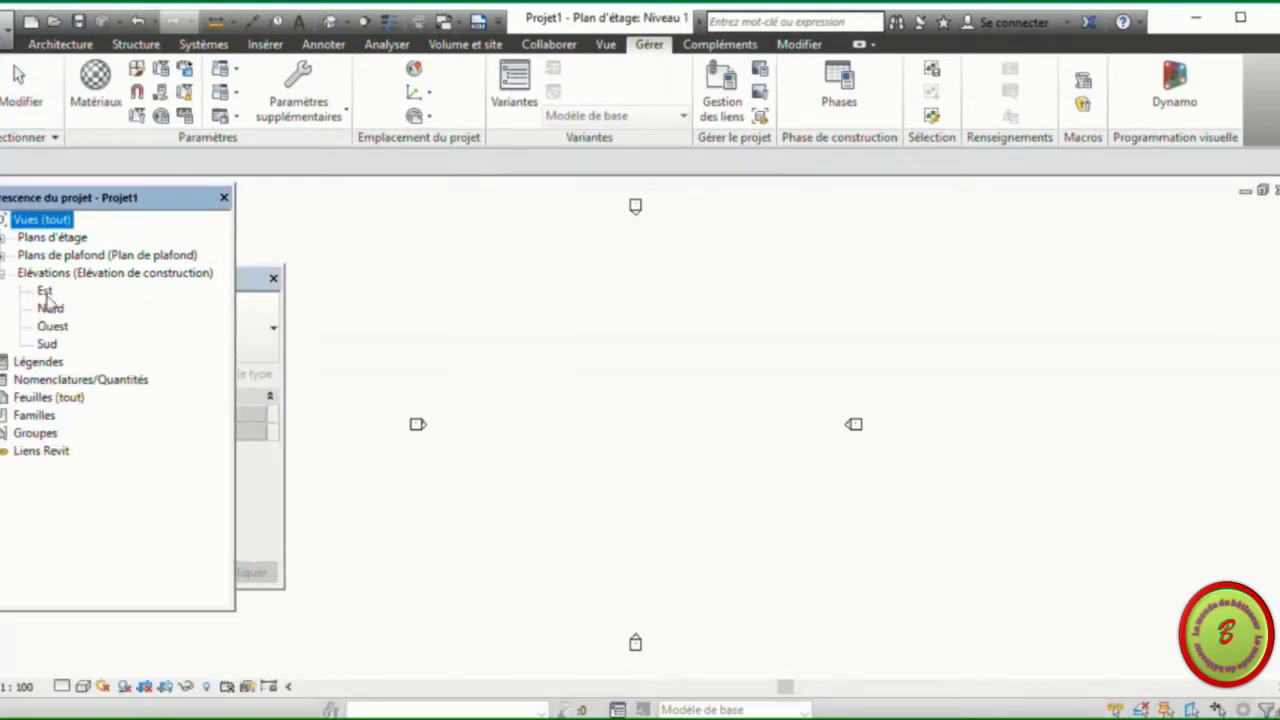
double_click(46, 292)
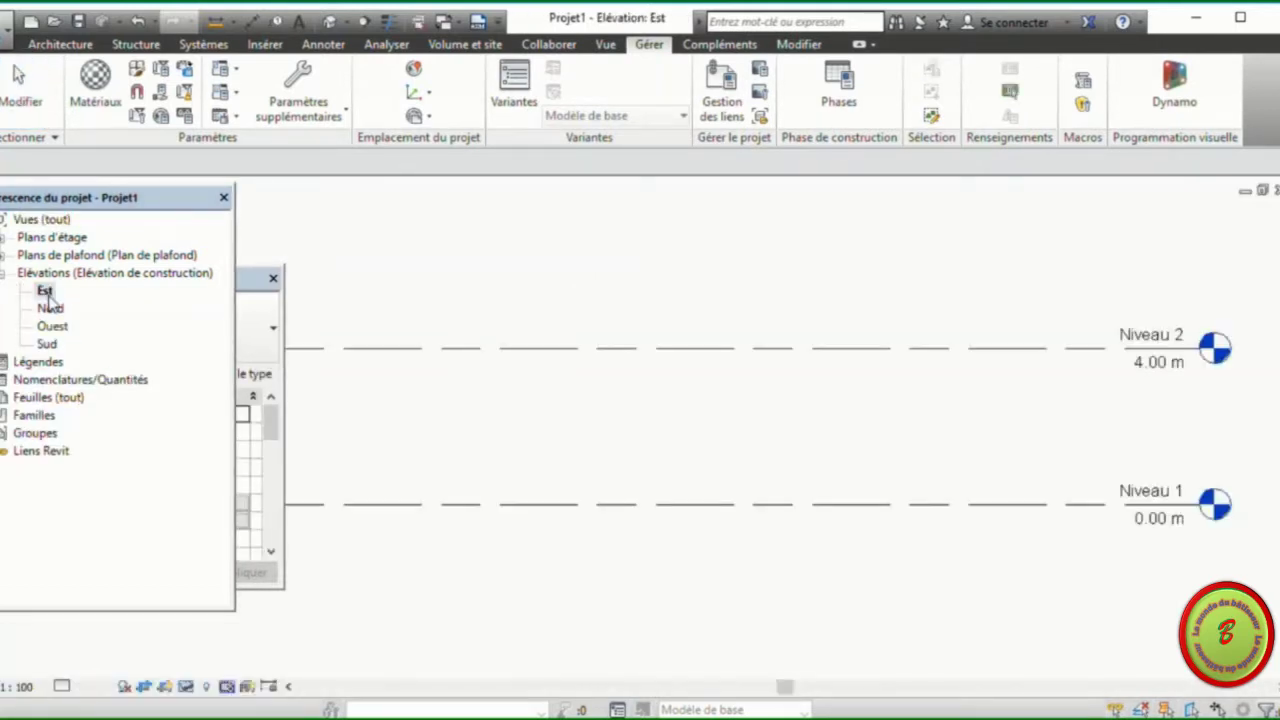
left_click(1156, 494)
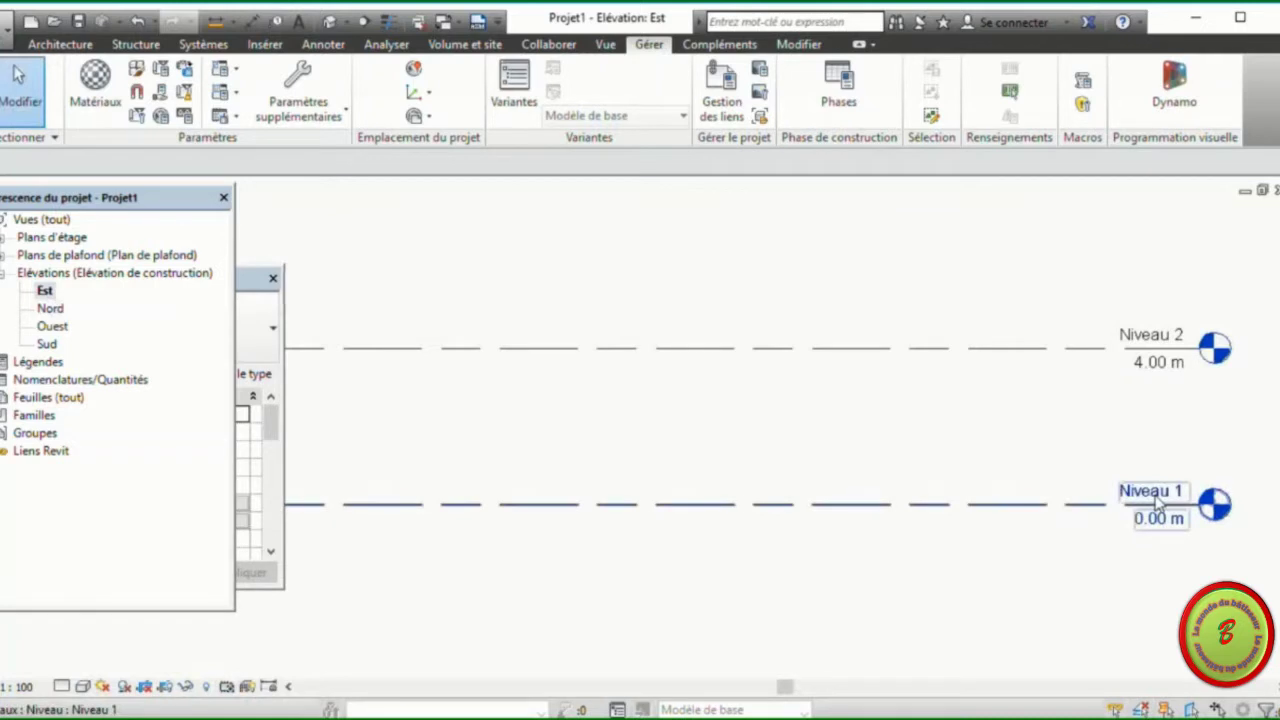
left_click(1140, 356)
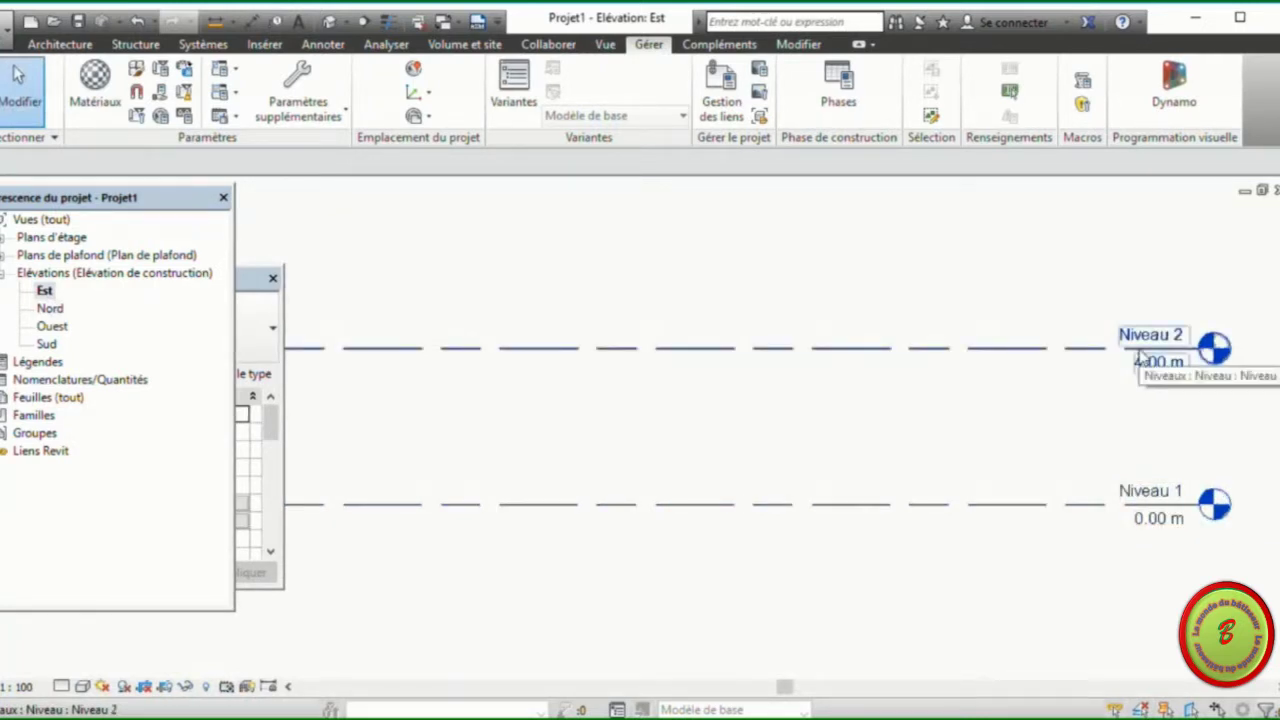
left_click(1151, 518)
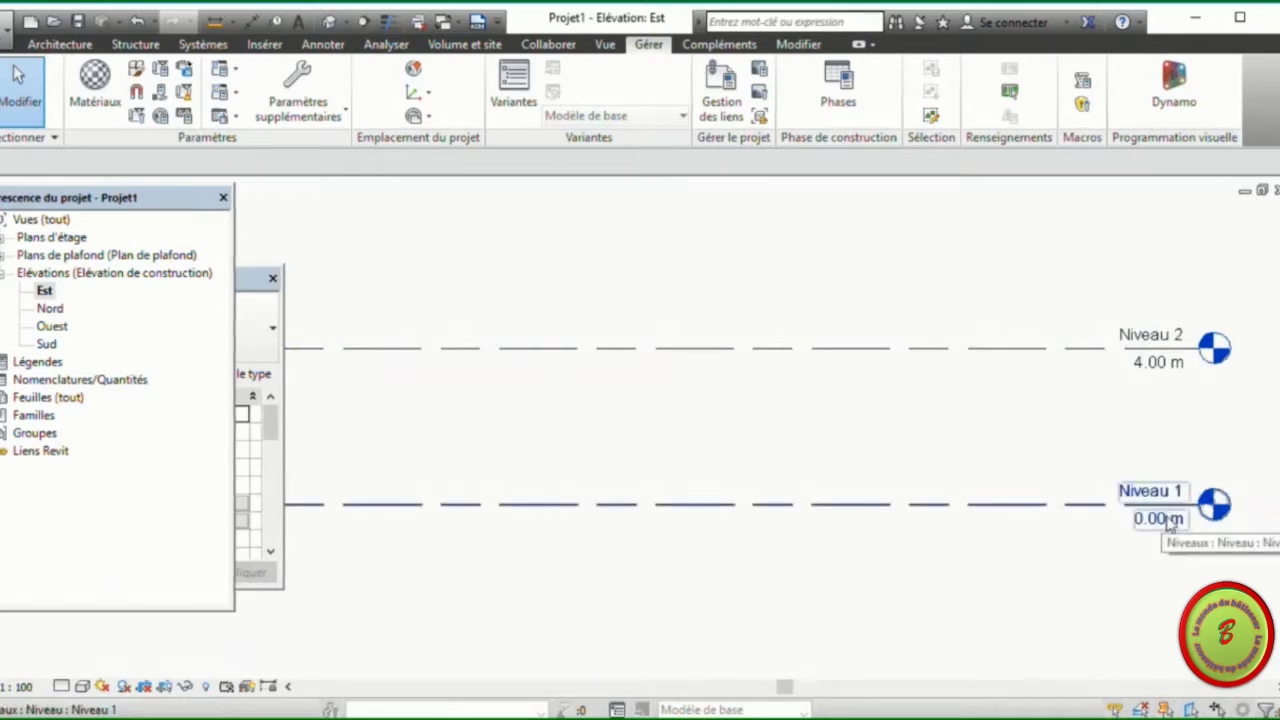
left_click(1138, 360)
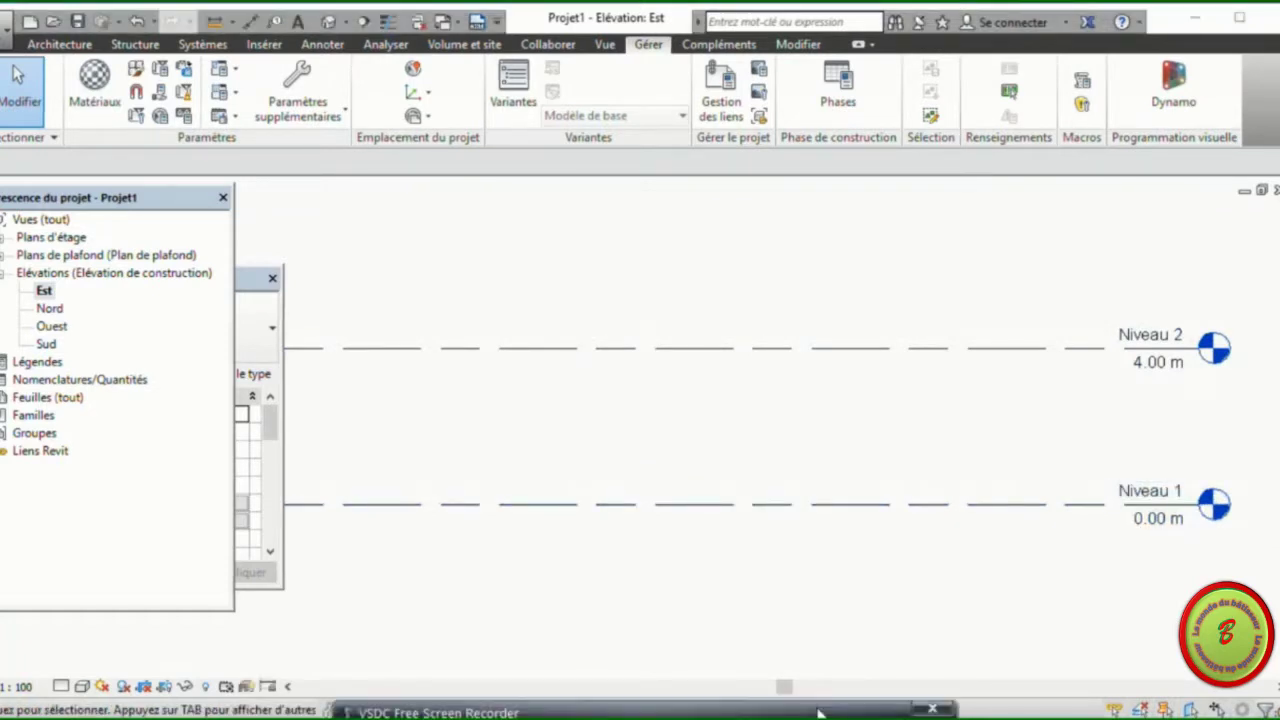
Start saving the project and enter Formation revit as its file name.
mouse_move(818, 712)
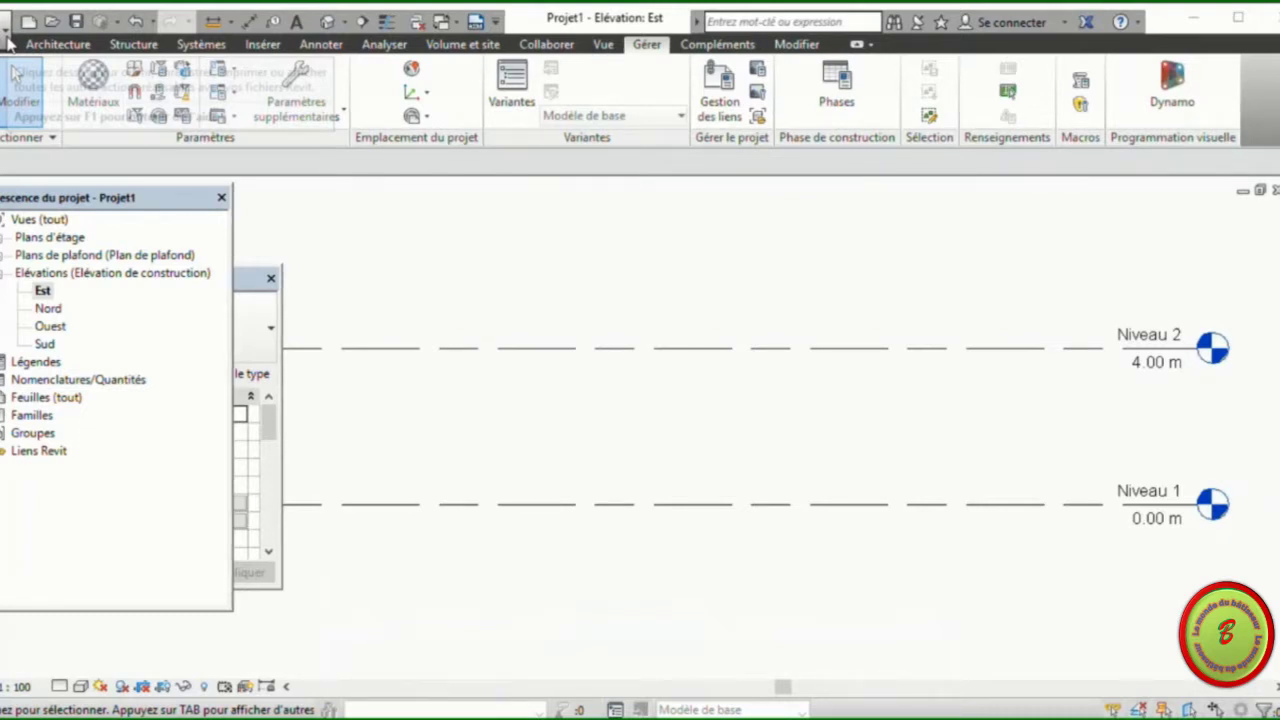
key("super+Up")
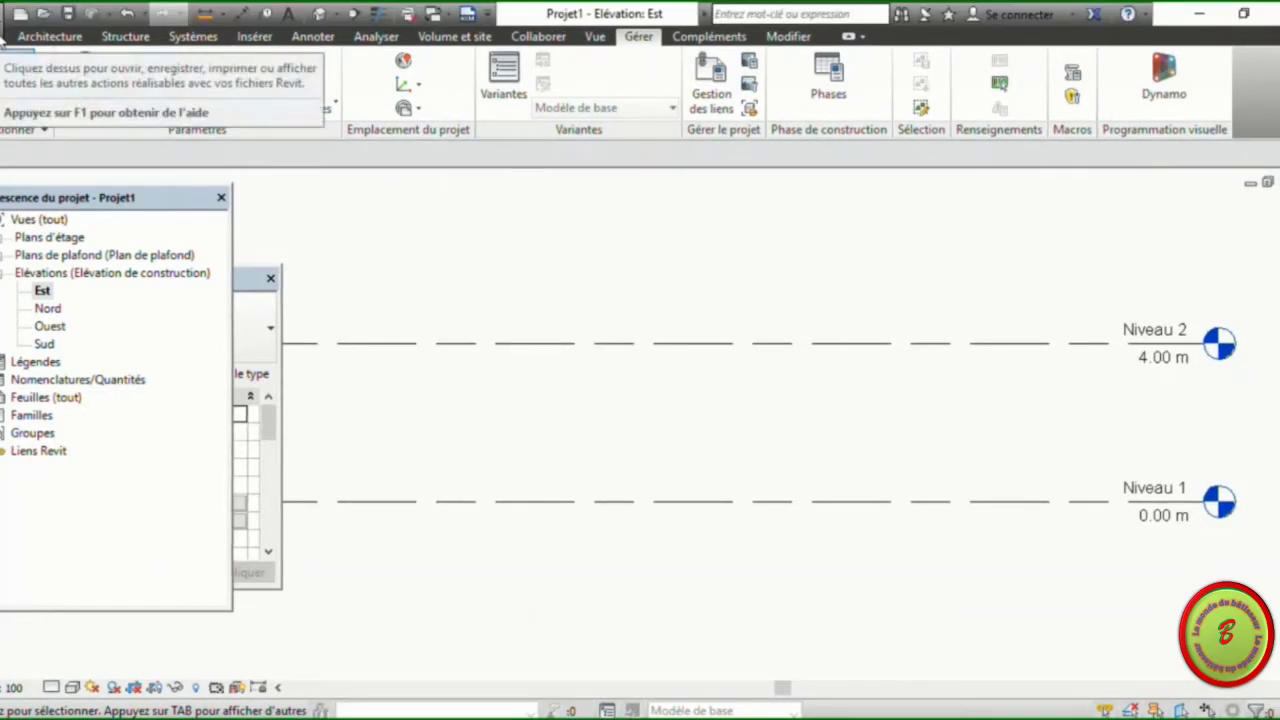
left_click(3, 34)
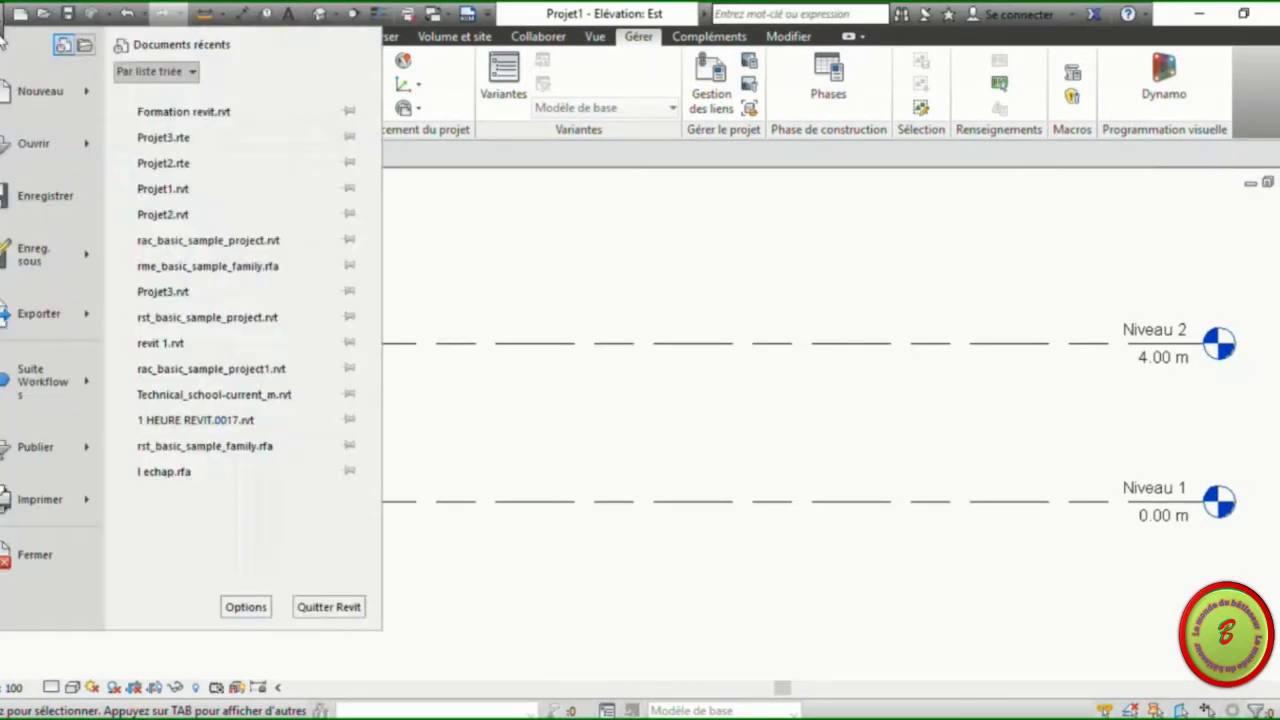
left_click(38, 210)
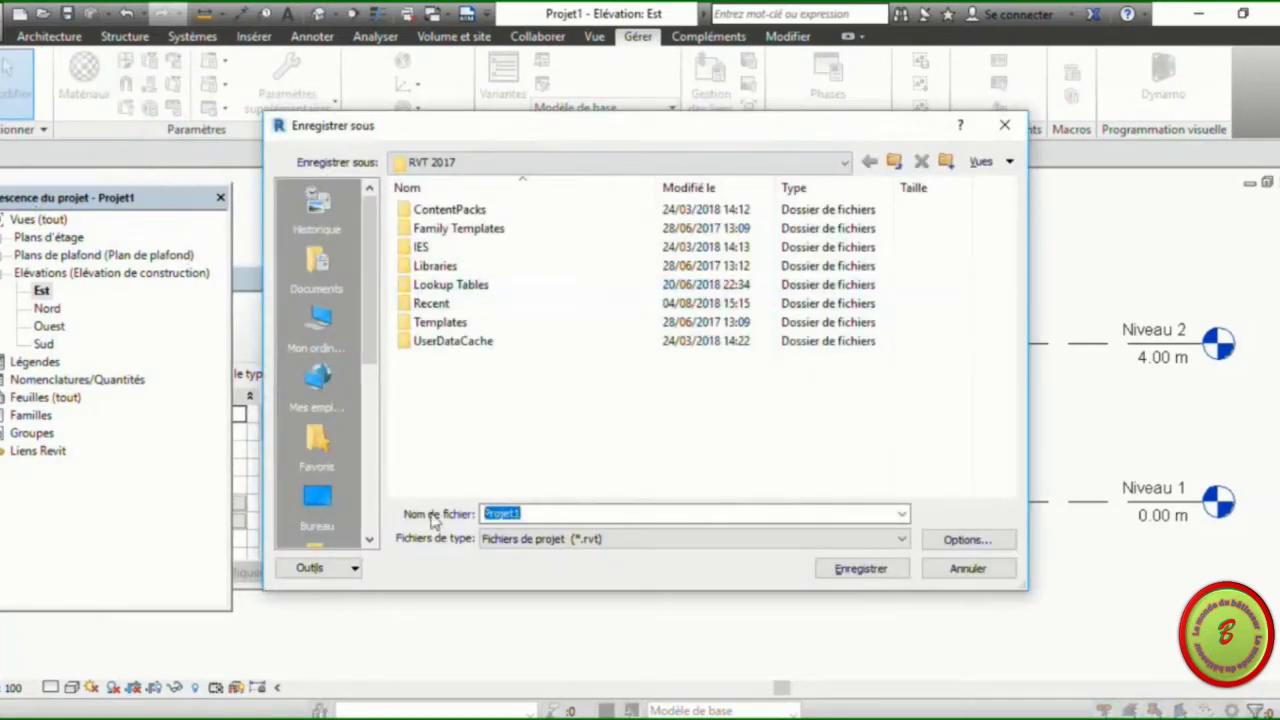
type("For")
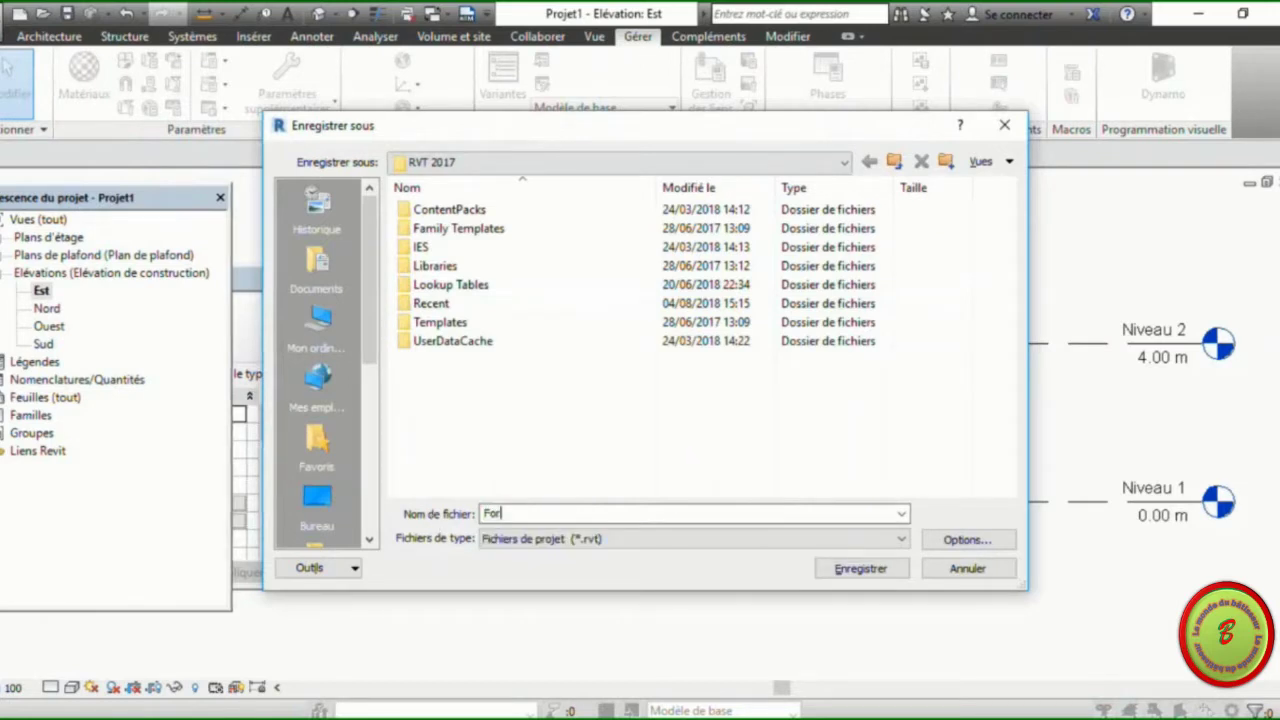
type("matio")
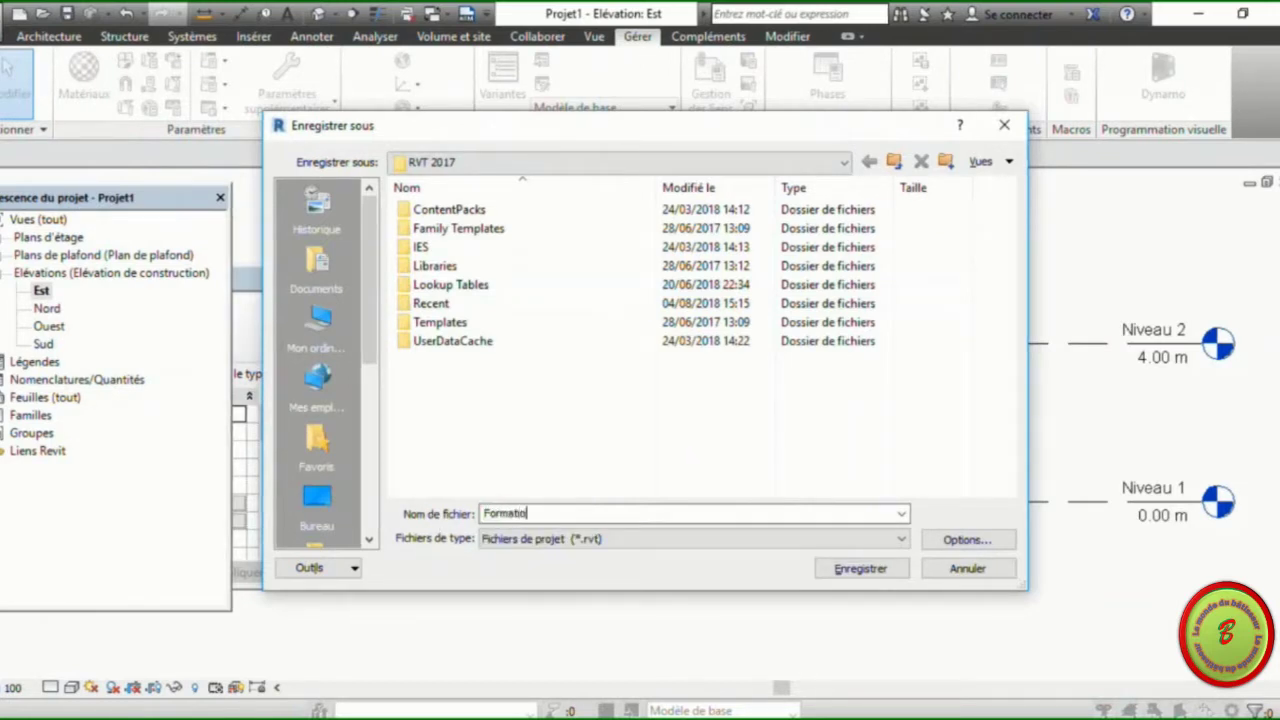
type("n revit")
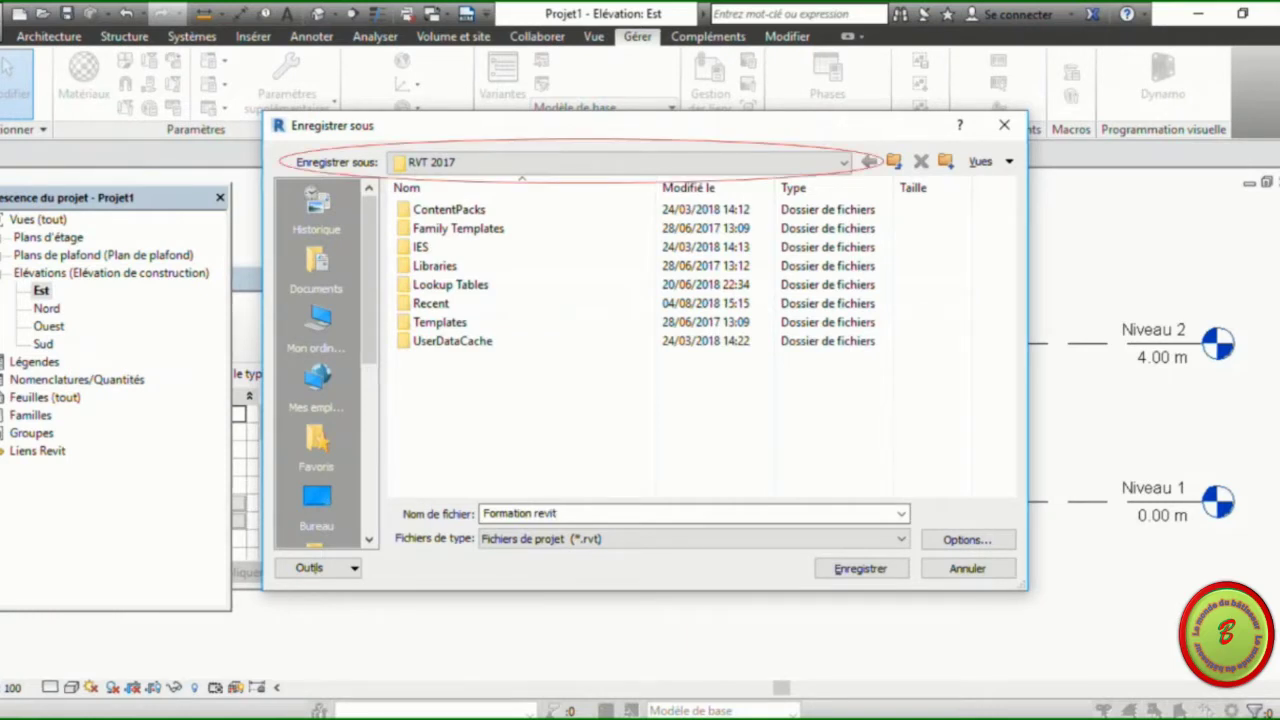
Choose Bureau as the destination folder and save the project there as a project file (*.rvt).
left_click(838, 162)
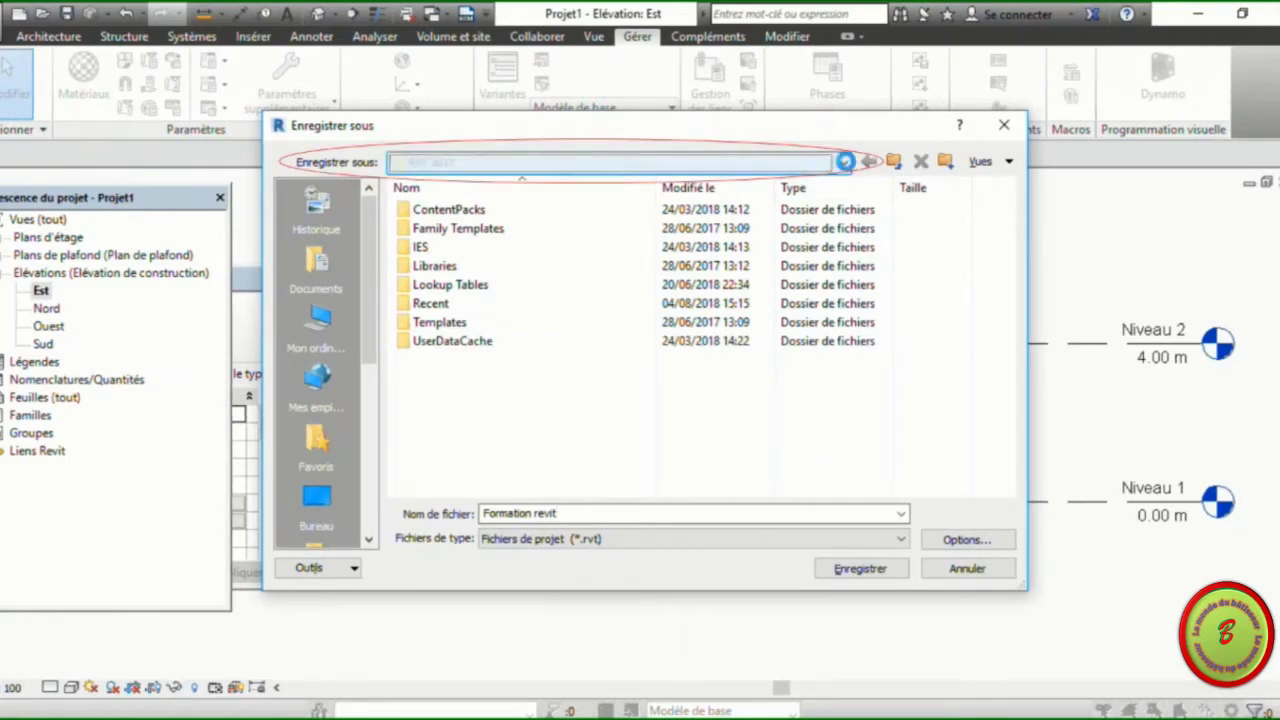
left_click(845, 162)
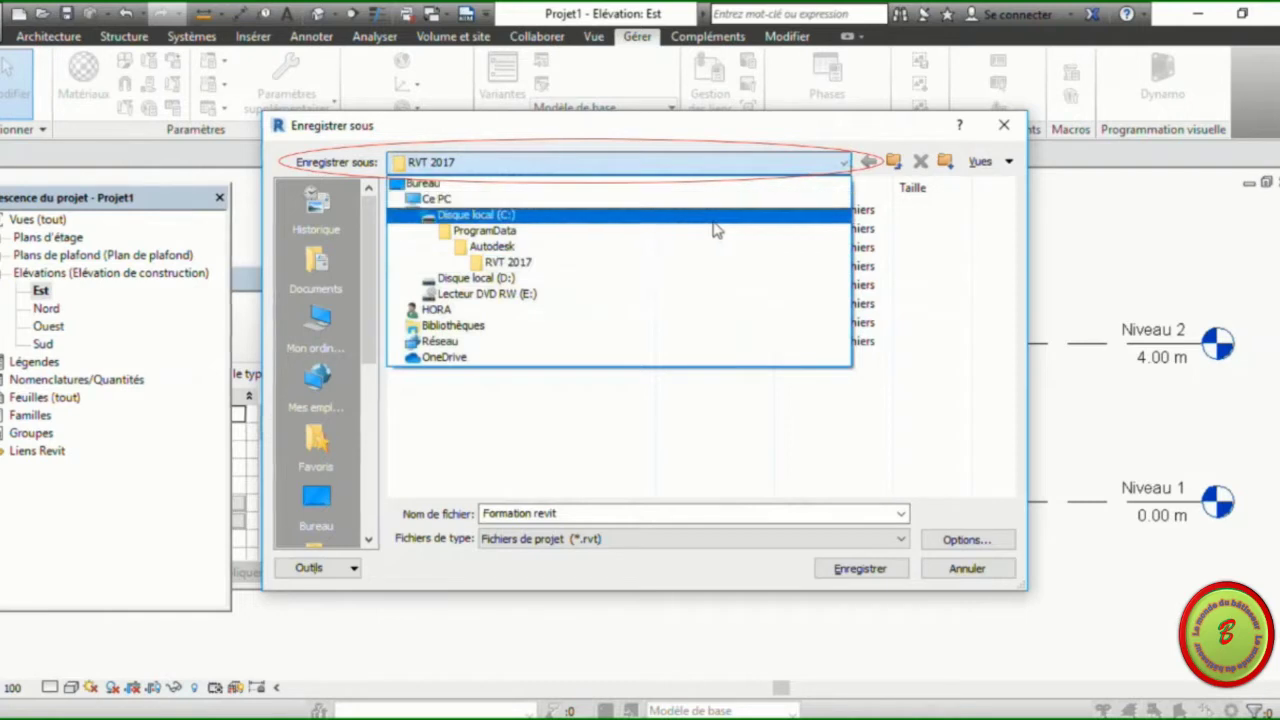
left_click(700, 184)
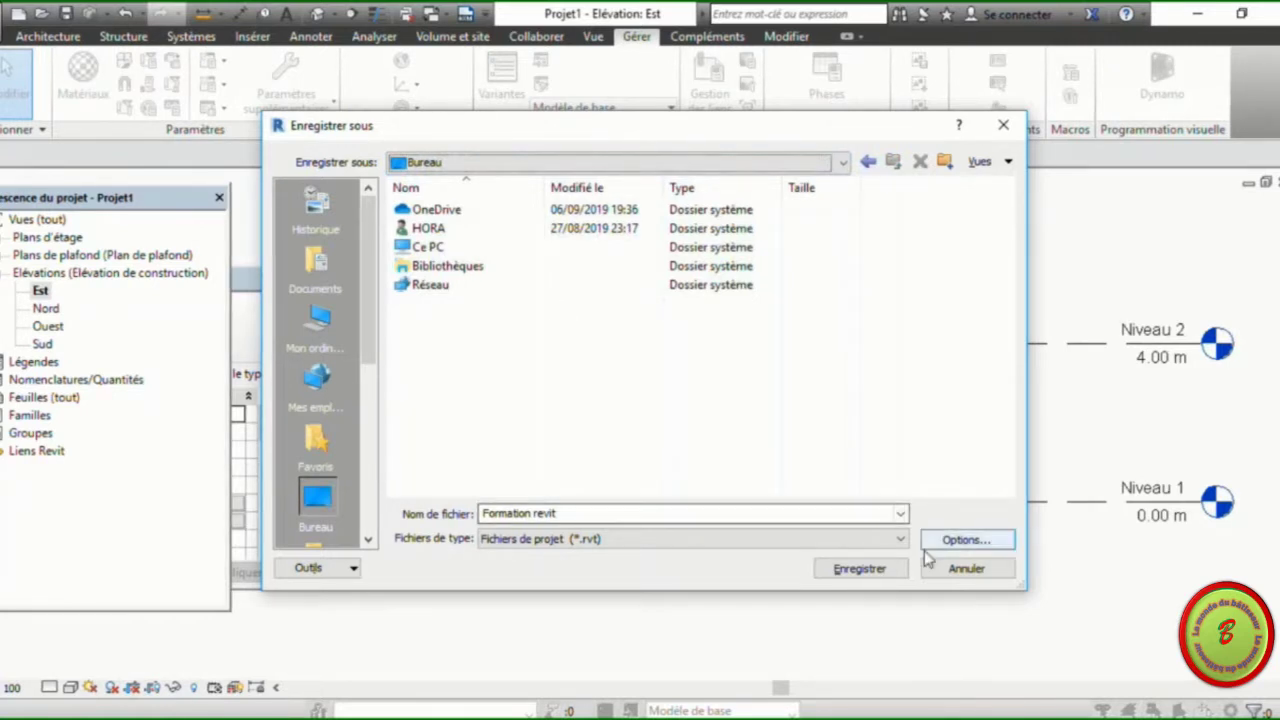
left_click(860, 569)
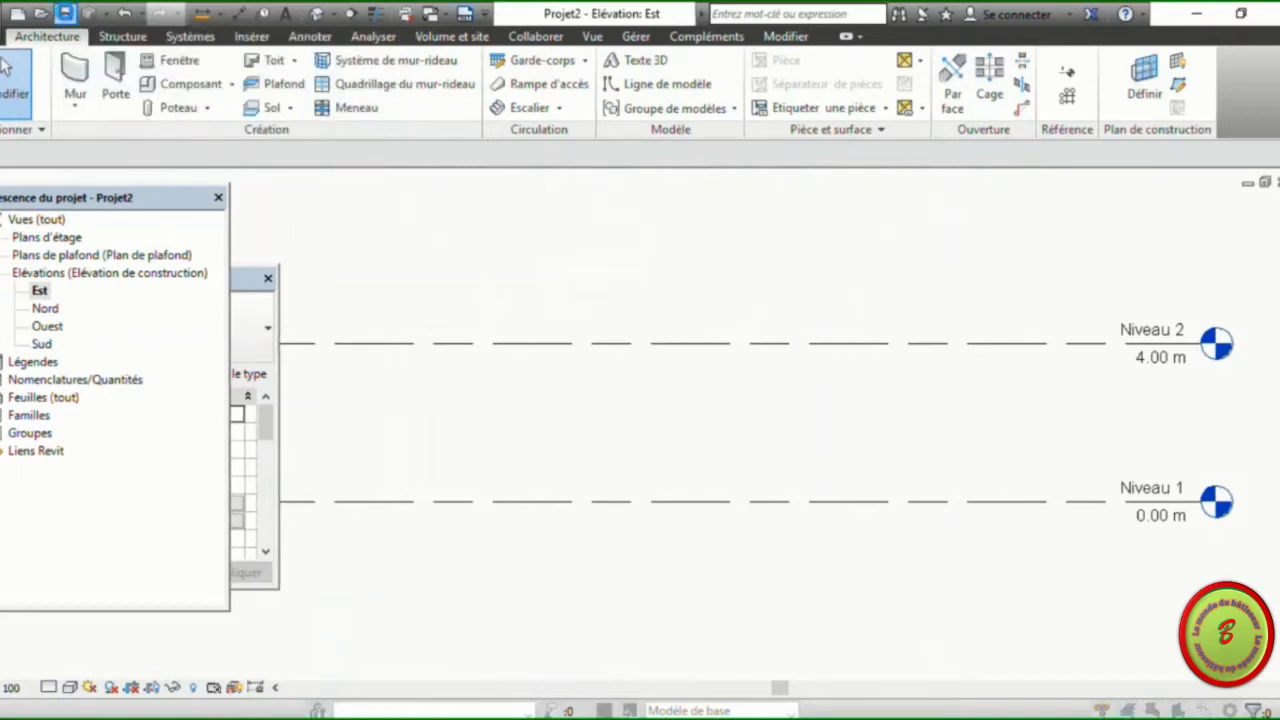
left_click(65, 14)
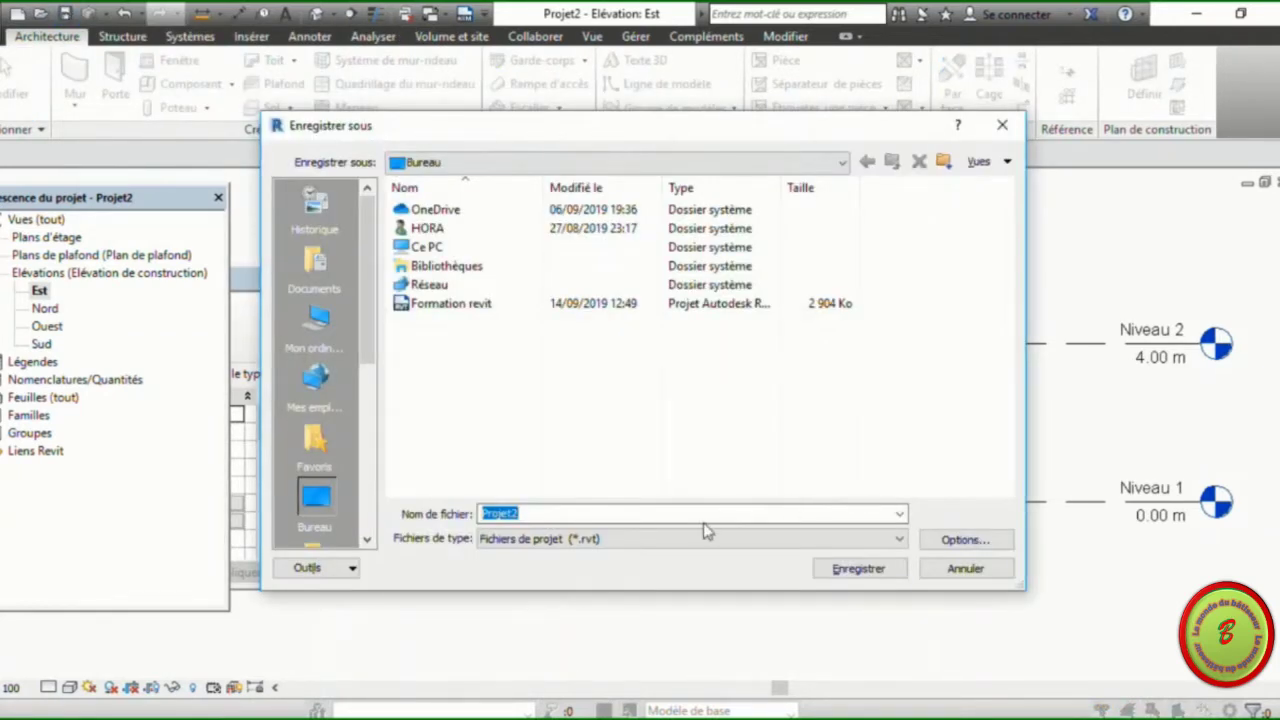
left_click(966, 568)
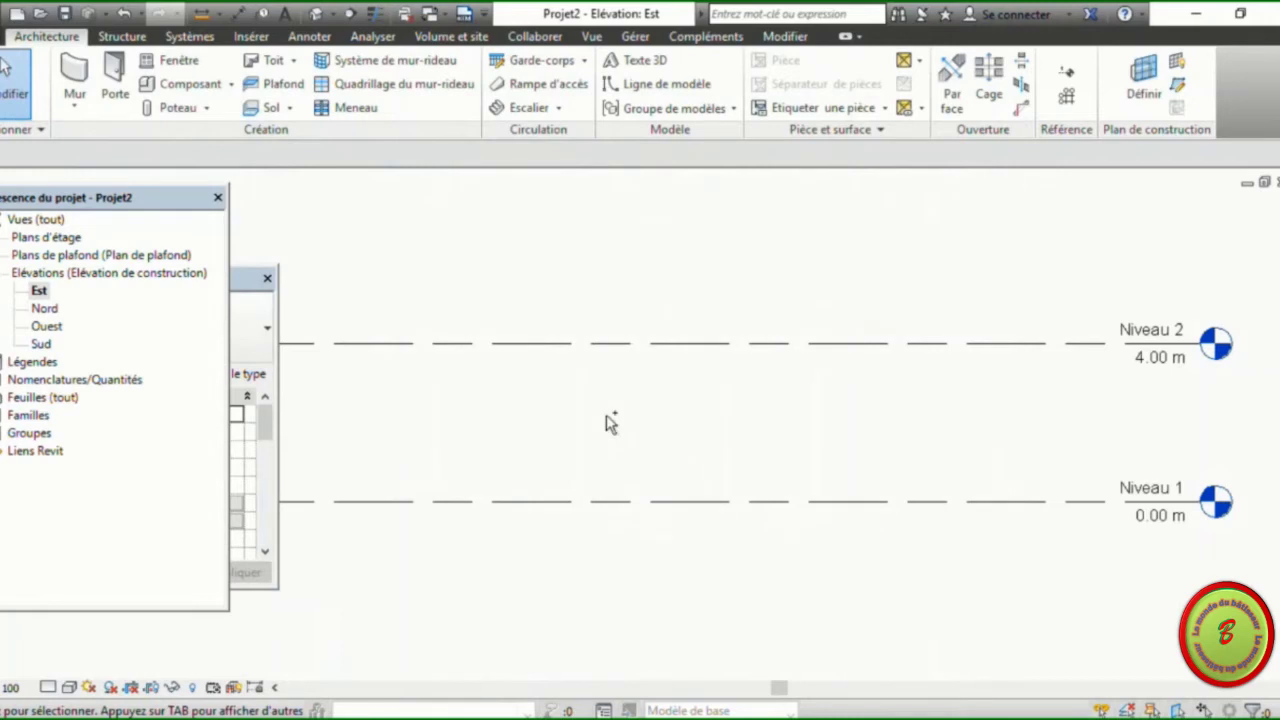
key("ctrl+s")
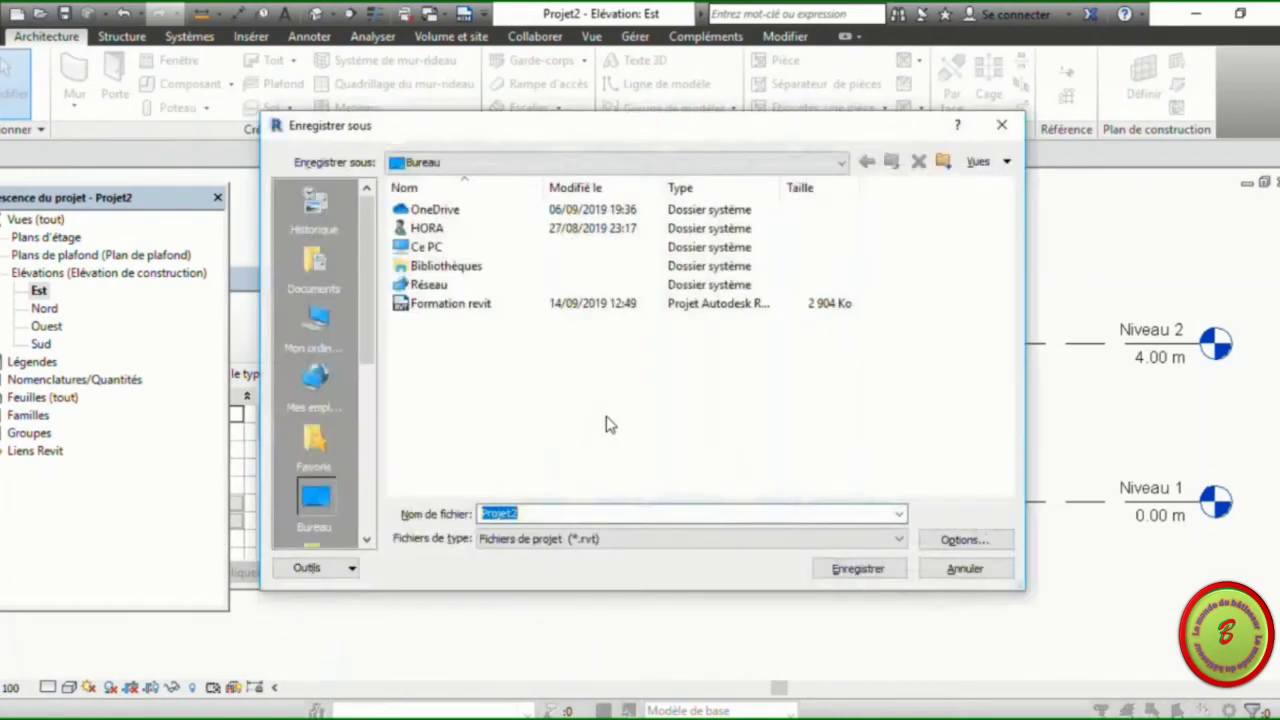
left_click(960, 569)
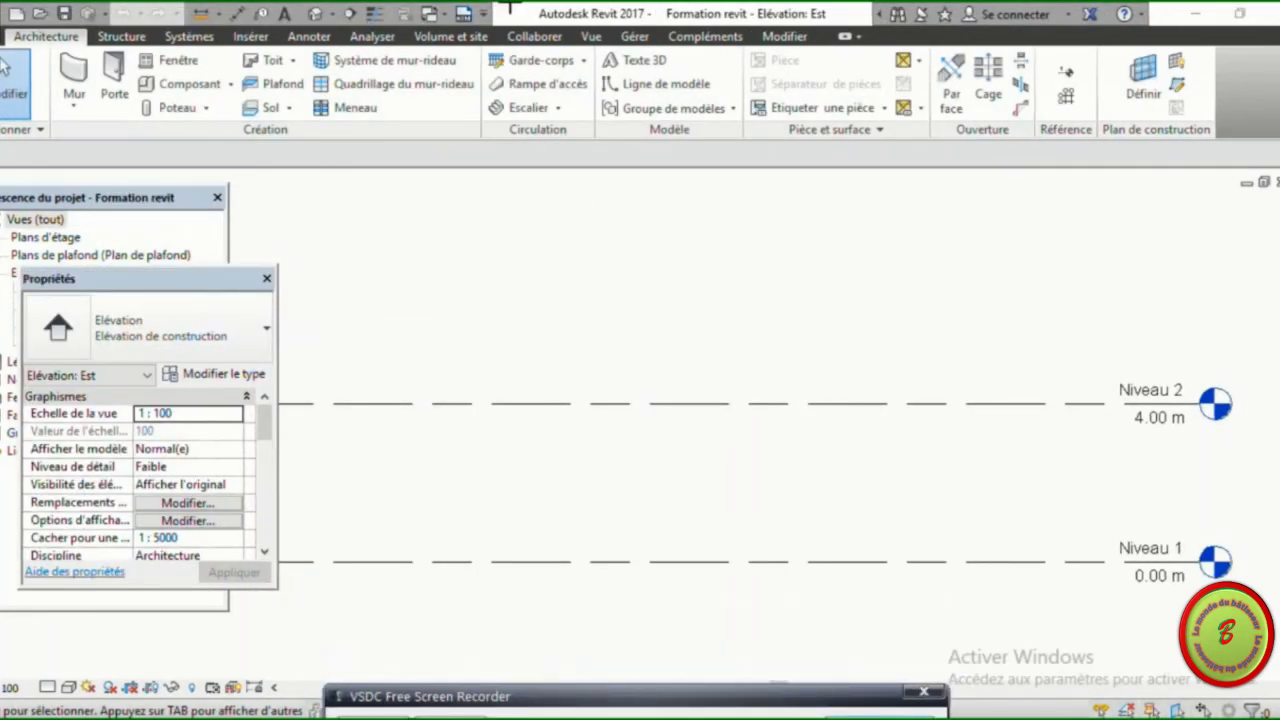
Expand the collapsed keyword search field beside the project title.
mouse_move(566, 17)
left_mouse_down()
mouse_move(886, 34)
mouse_move(866, 29)
left_mouse_up()
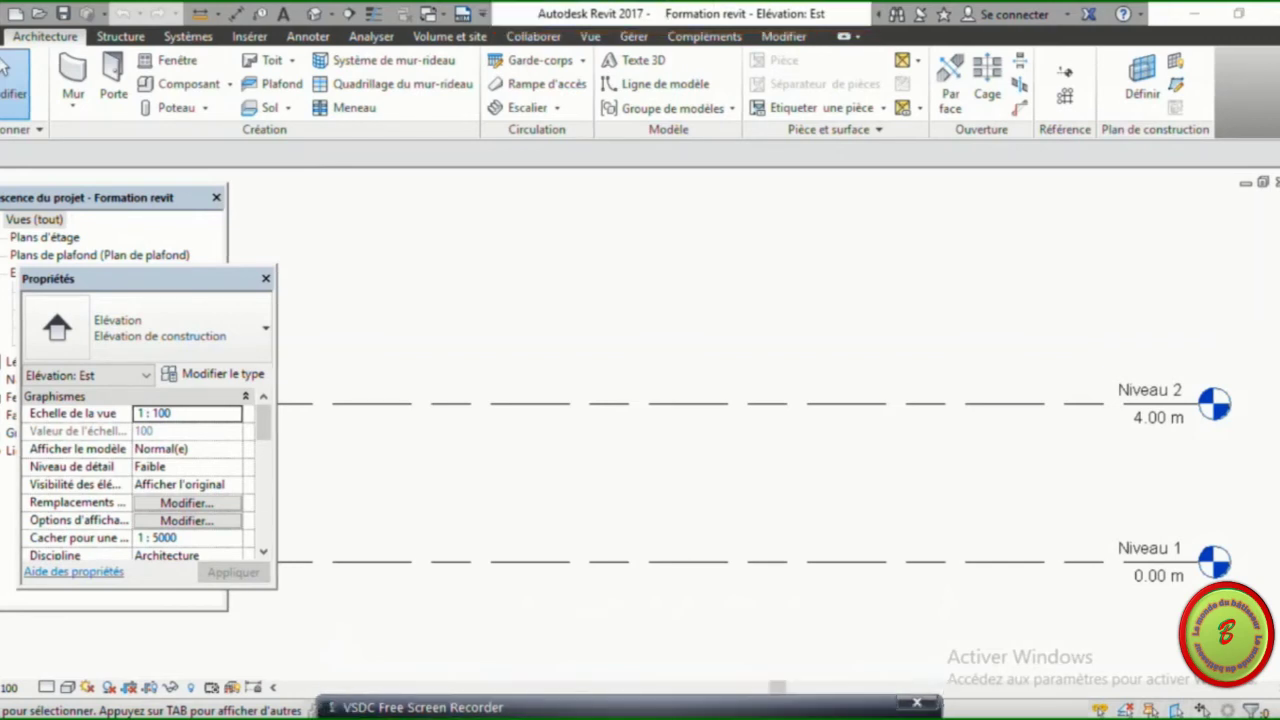
left_click(878, 14)
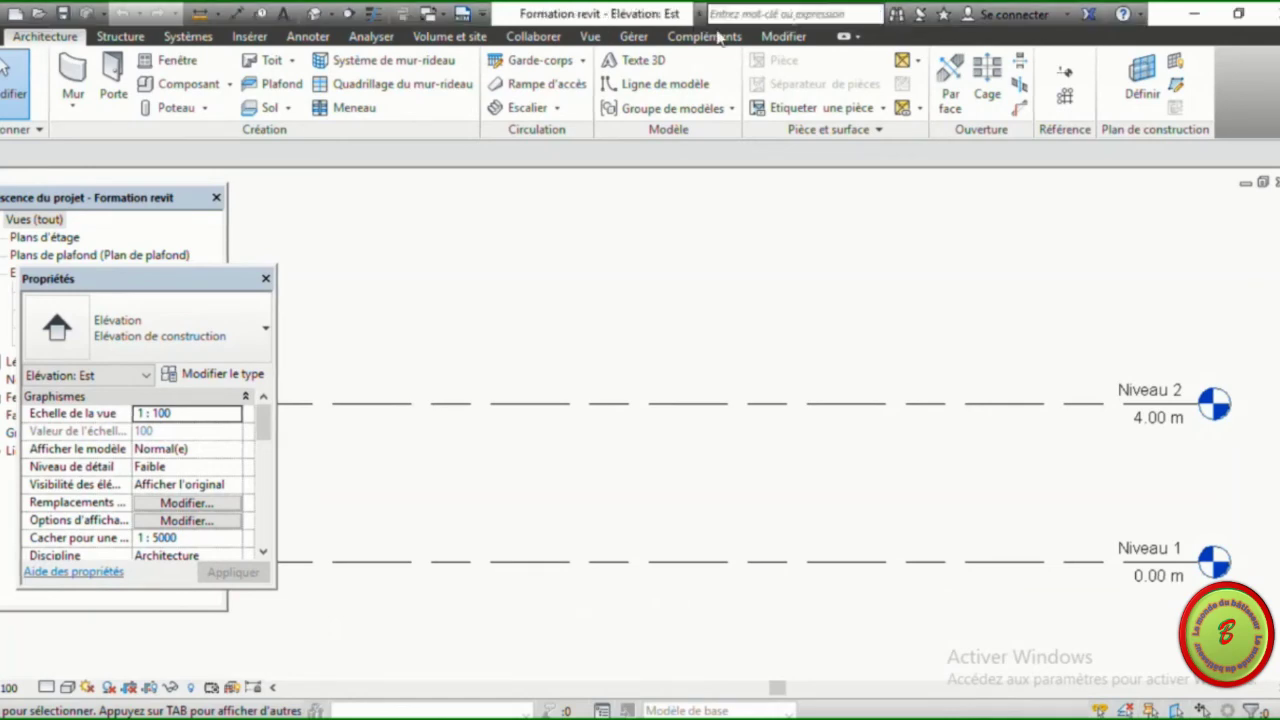